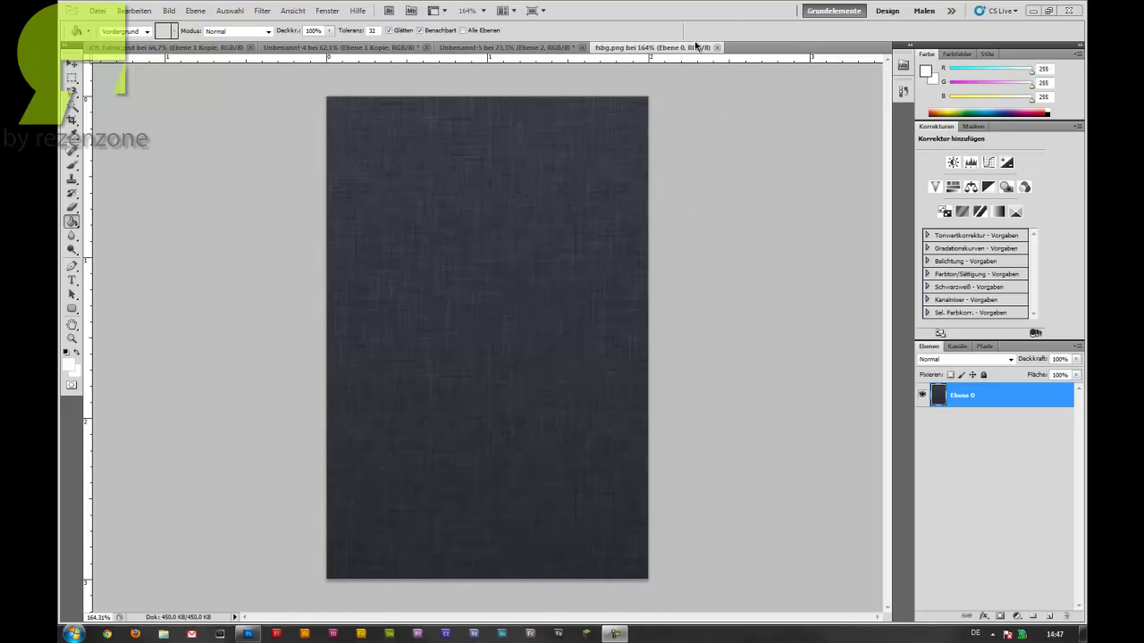
After checking the open texture documents, create a transparent 1730×1200 px, 72 ppi RGB document
left_click(517, 47)
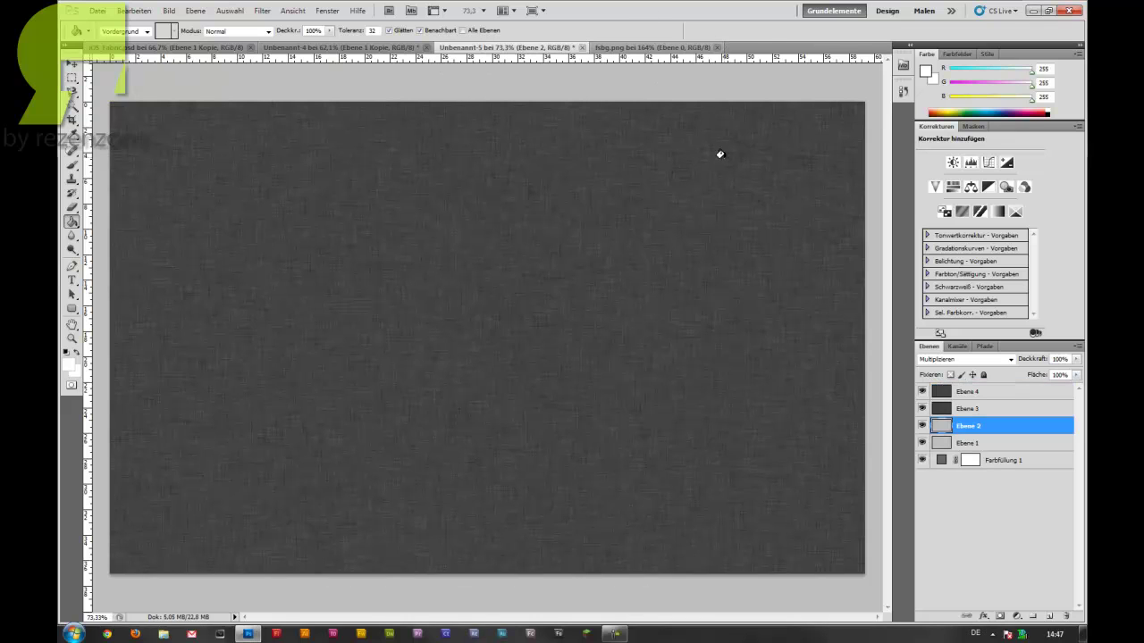
left_click(681, 47)
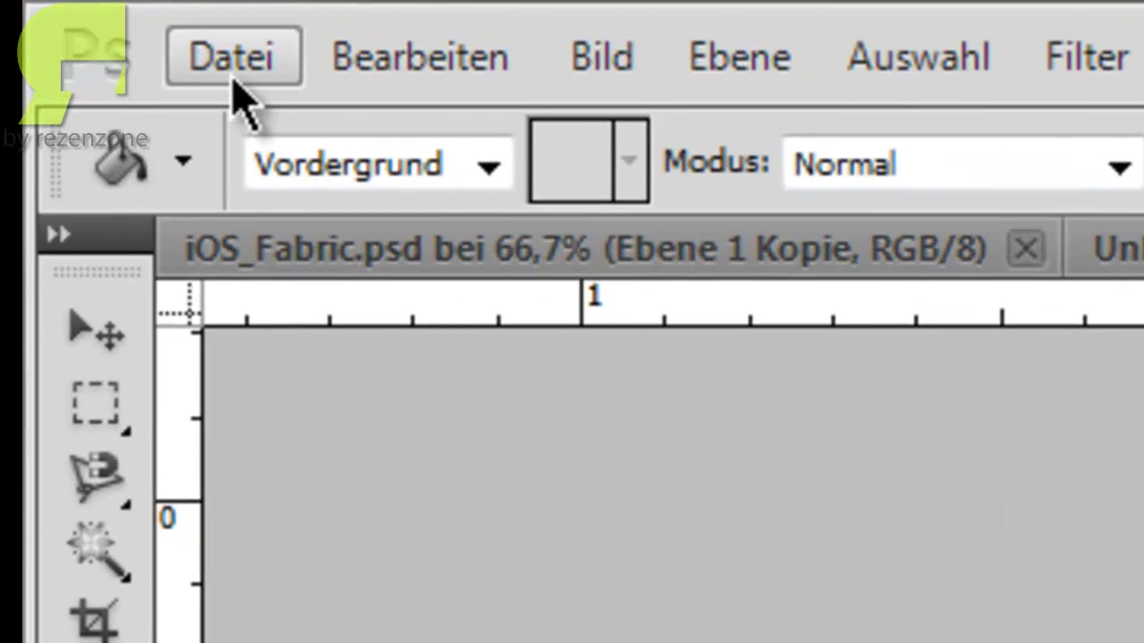
left_click(234, 85)
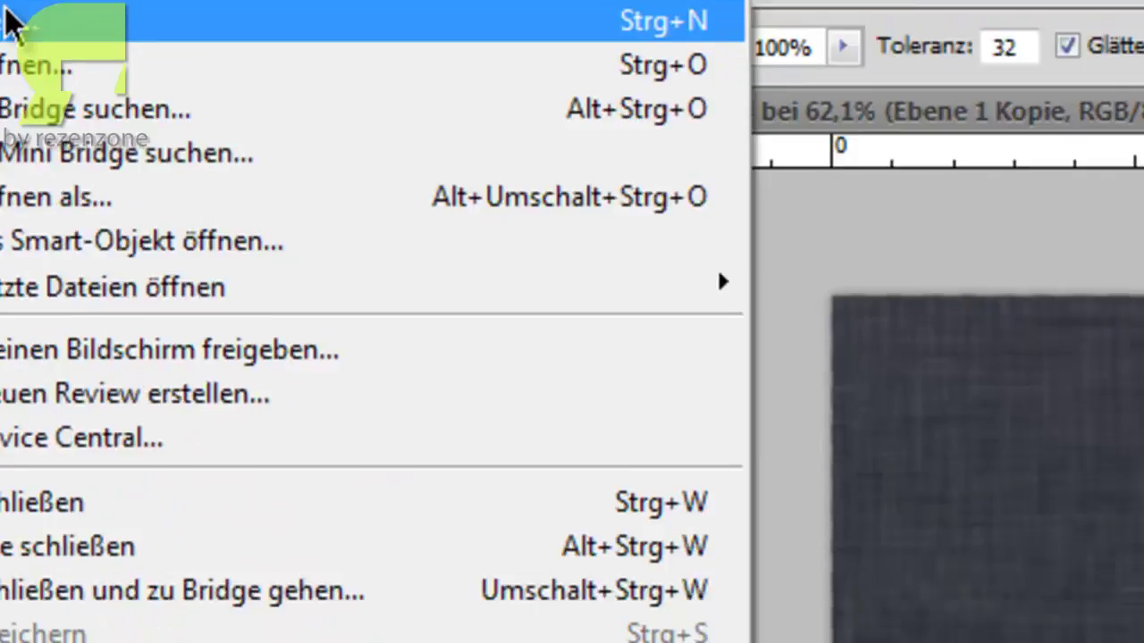
left_click(260, 119)
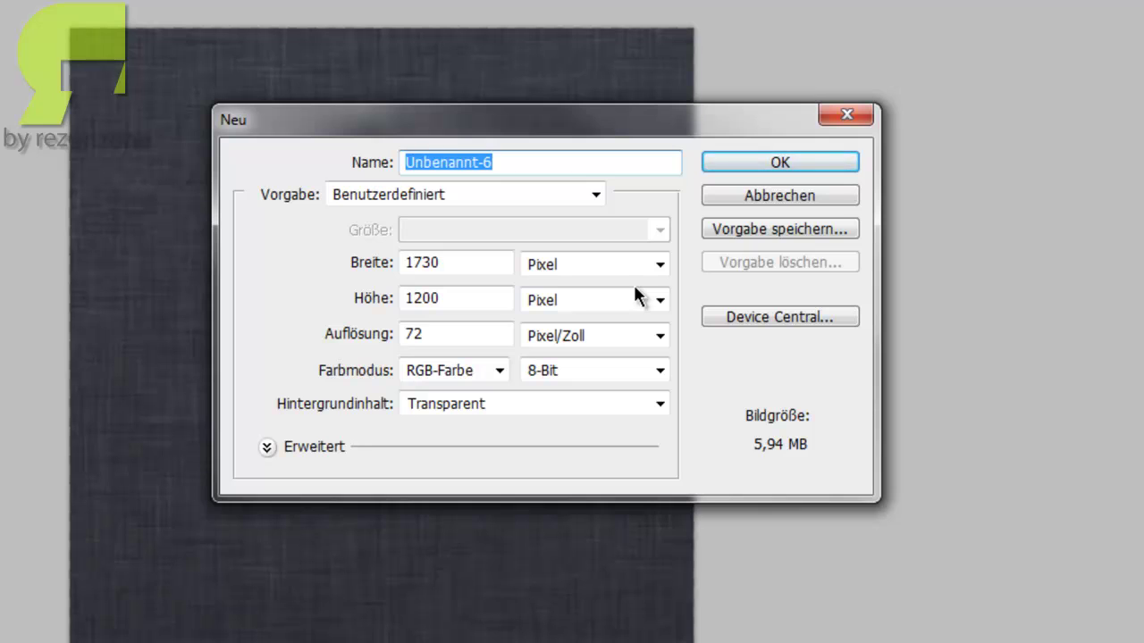
left_click(469, 261)
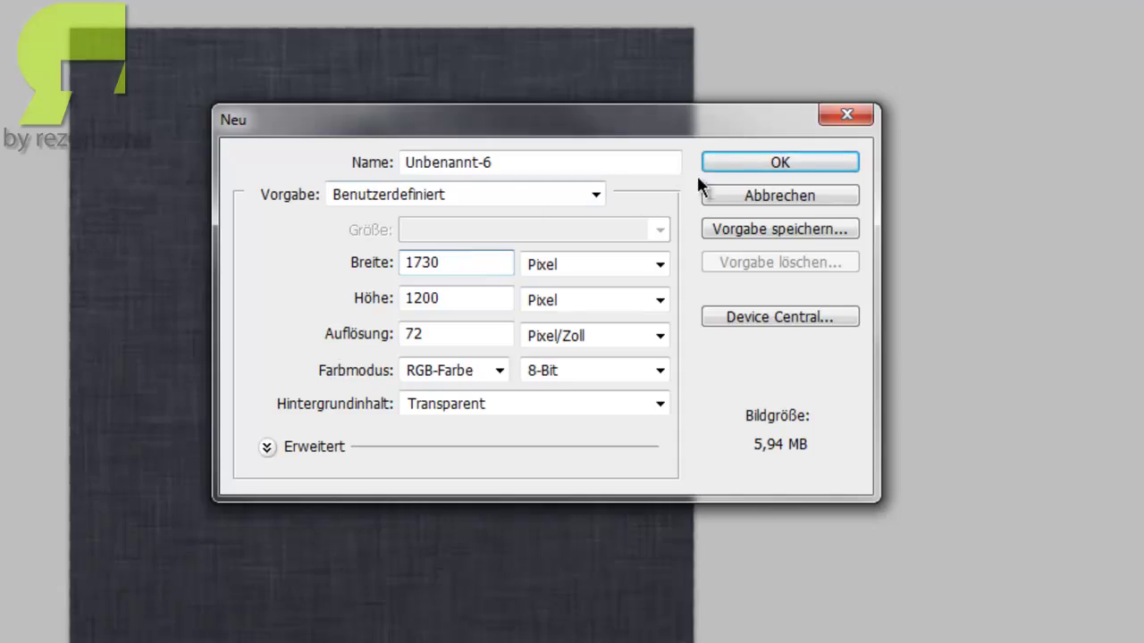
left_click(719, 161)
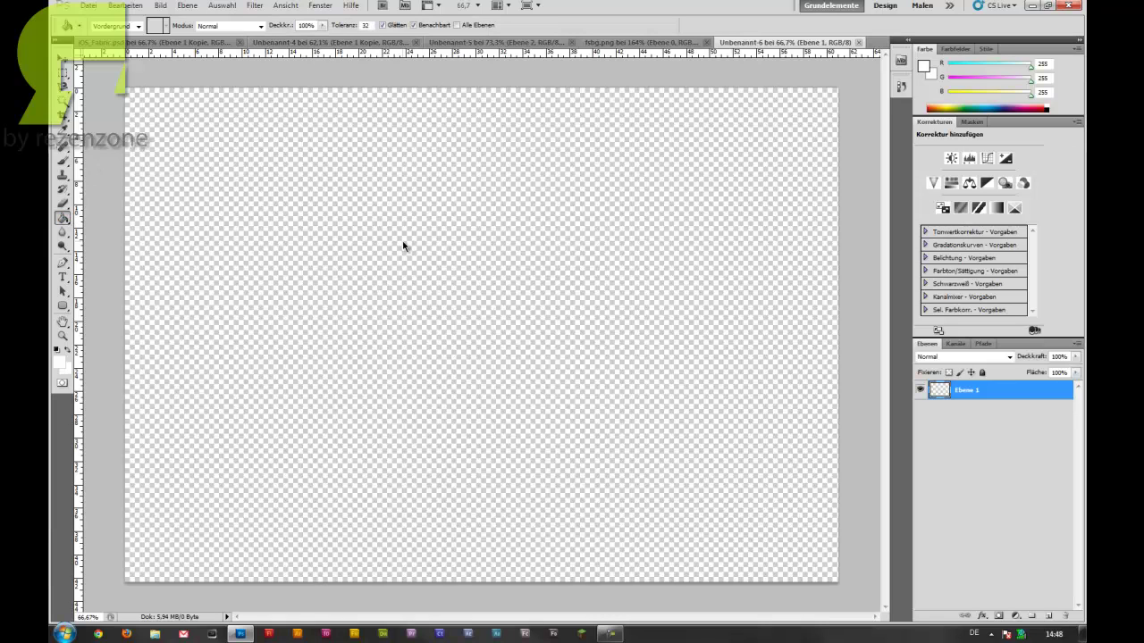
Fill the canvas with white using the Paint Bucket and delete layer Ebene 1
left_click(481, 240)
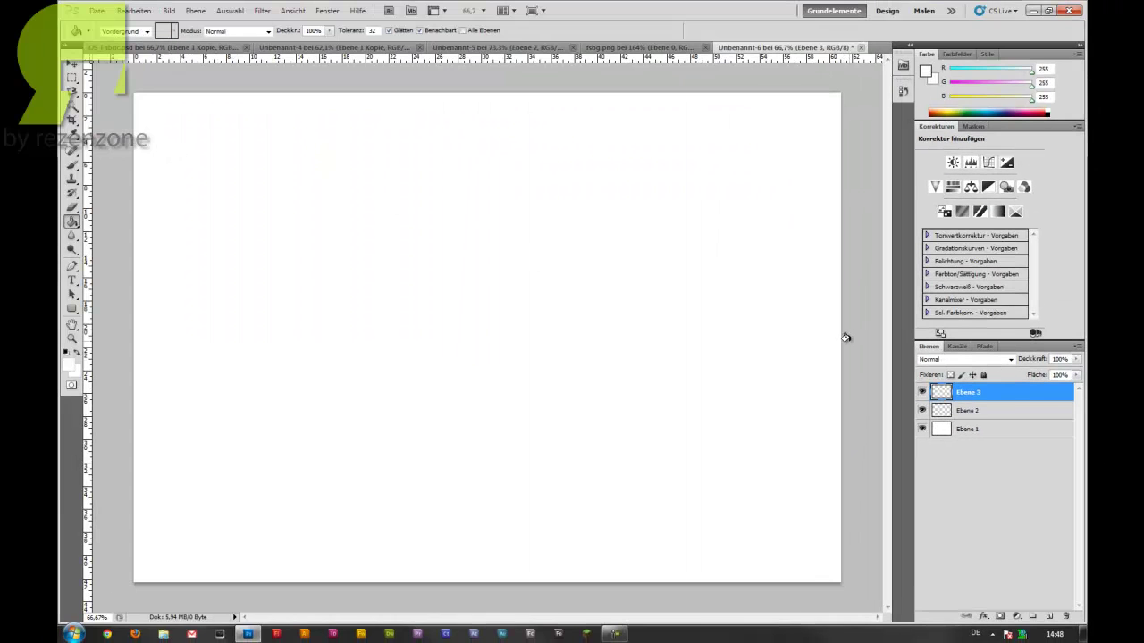
left_click(1008, 412)
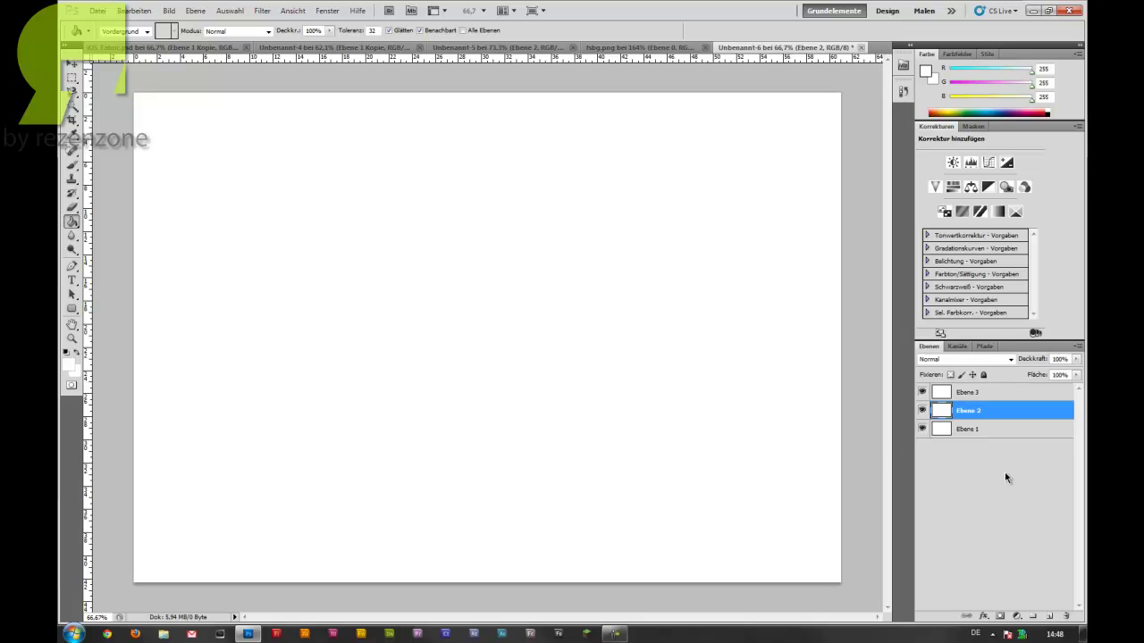
left_click(986, 435)
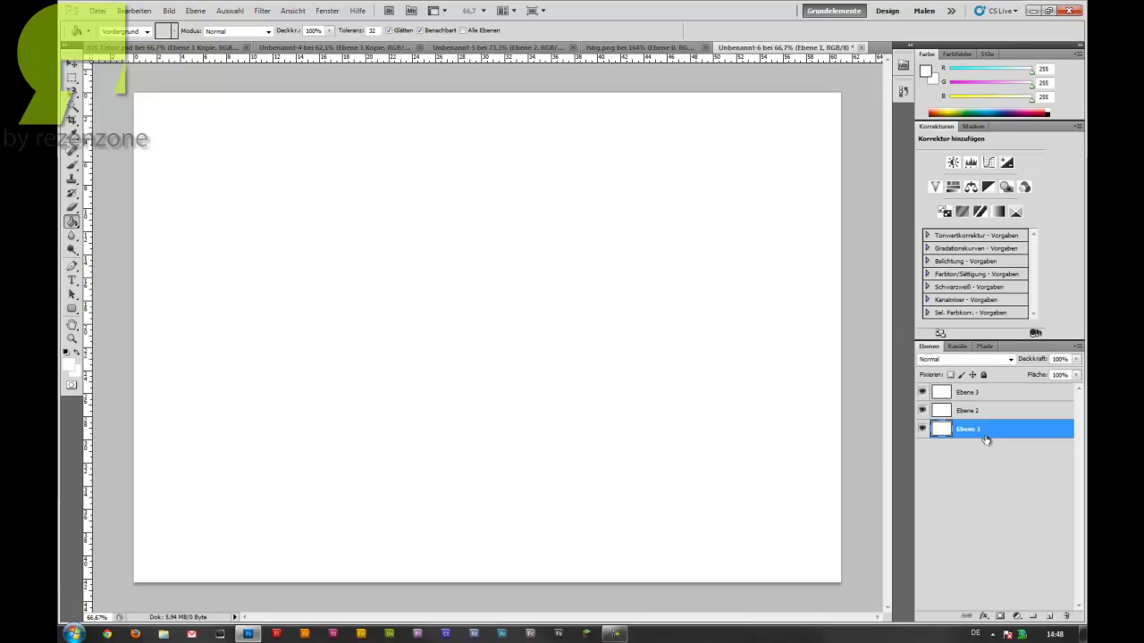
key("Delete")
left_click(965, 452)
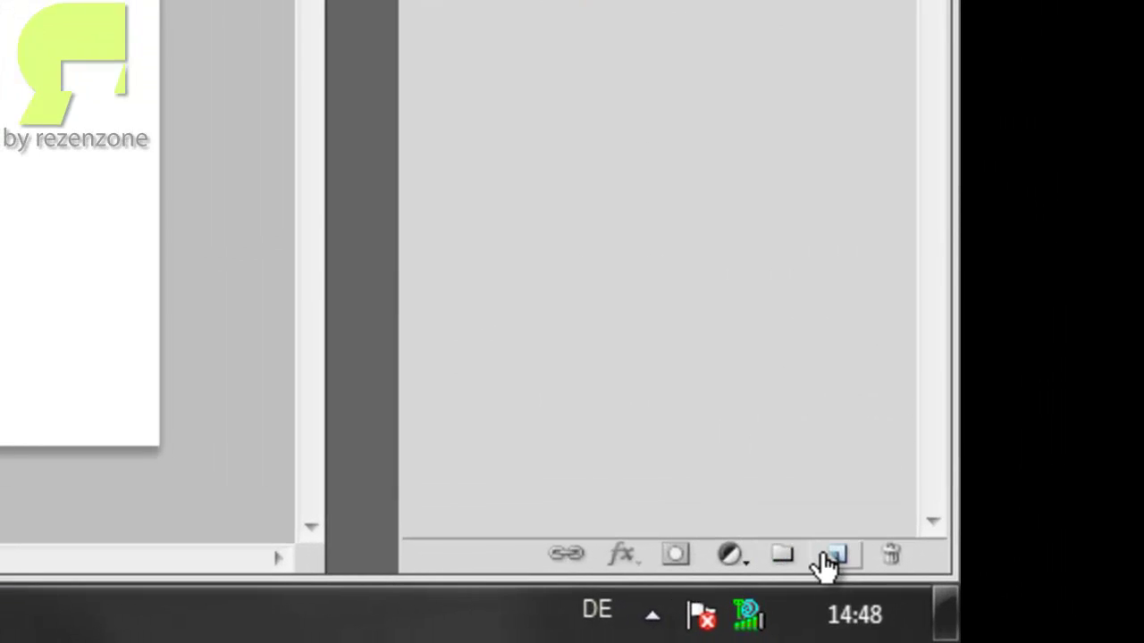
Add a new empty layer Ebene 4 and drag it below Ebene 2
left_click(826, 558)
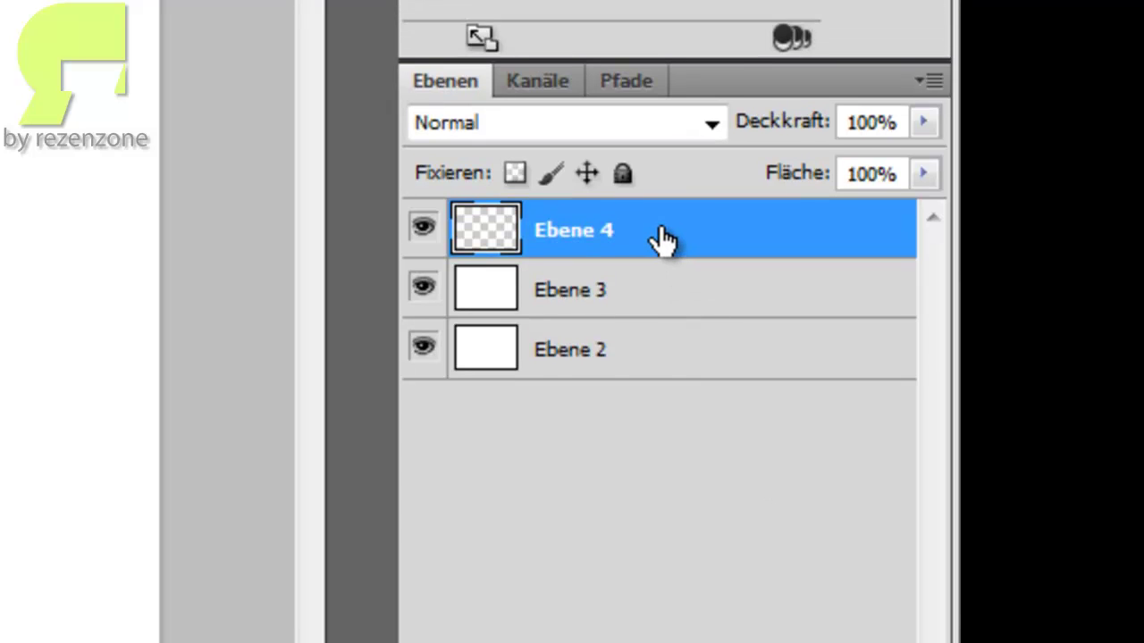
key("Delete")
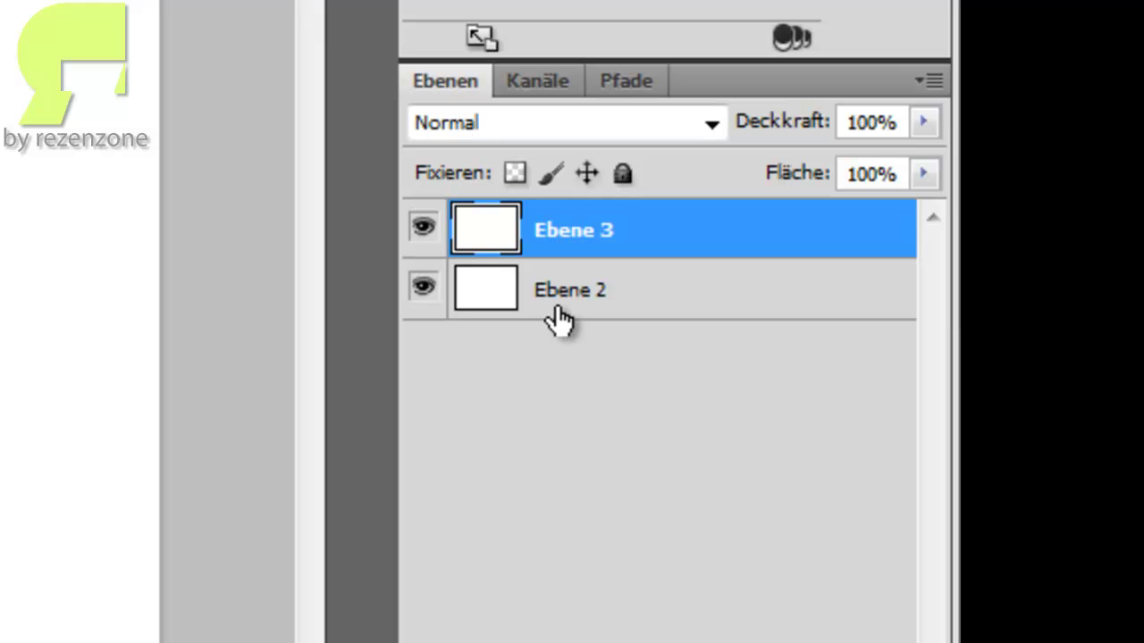
key("ctrl+shift+alt+n")
mouse_move(561, 234)
left_mouse_down()
mouse_move(560, 471)
mouse_move(570, 455)
left_mouse_up()
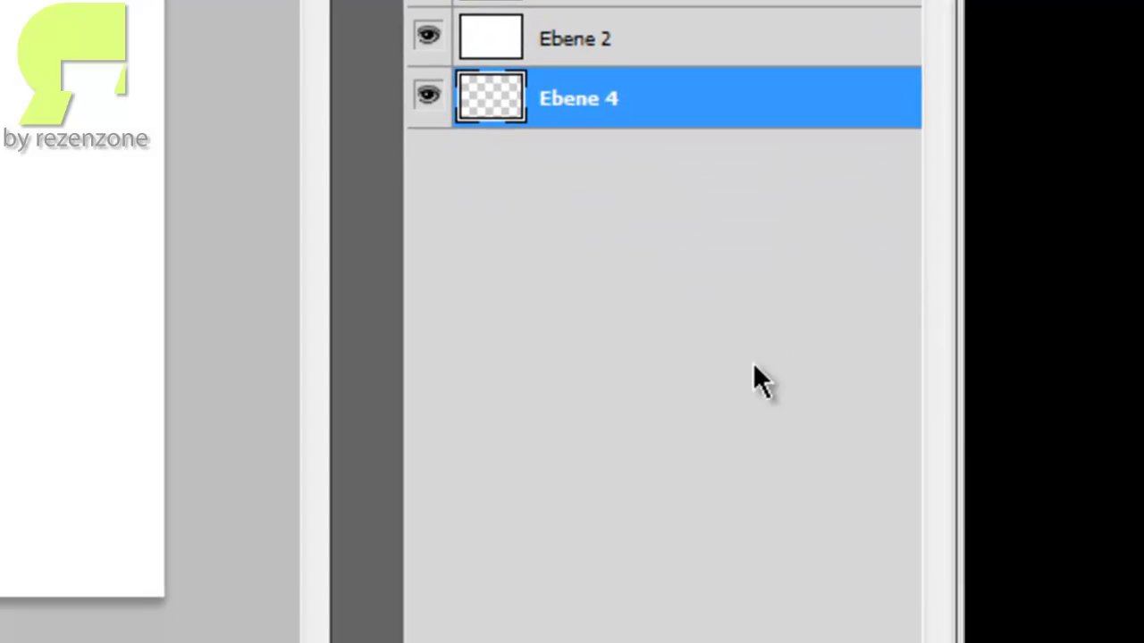
Add a white Farbfläche fill layer, Farbfüllung 1
left_click(736, 600)
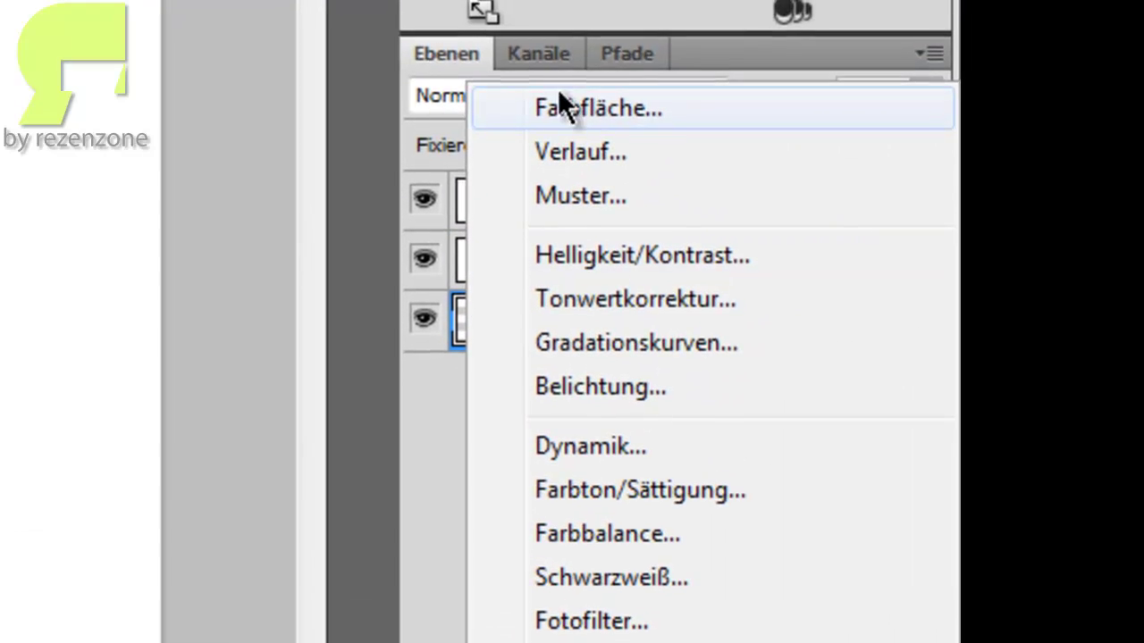
left_click(562, 102)
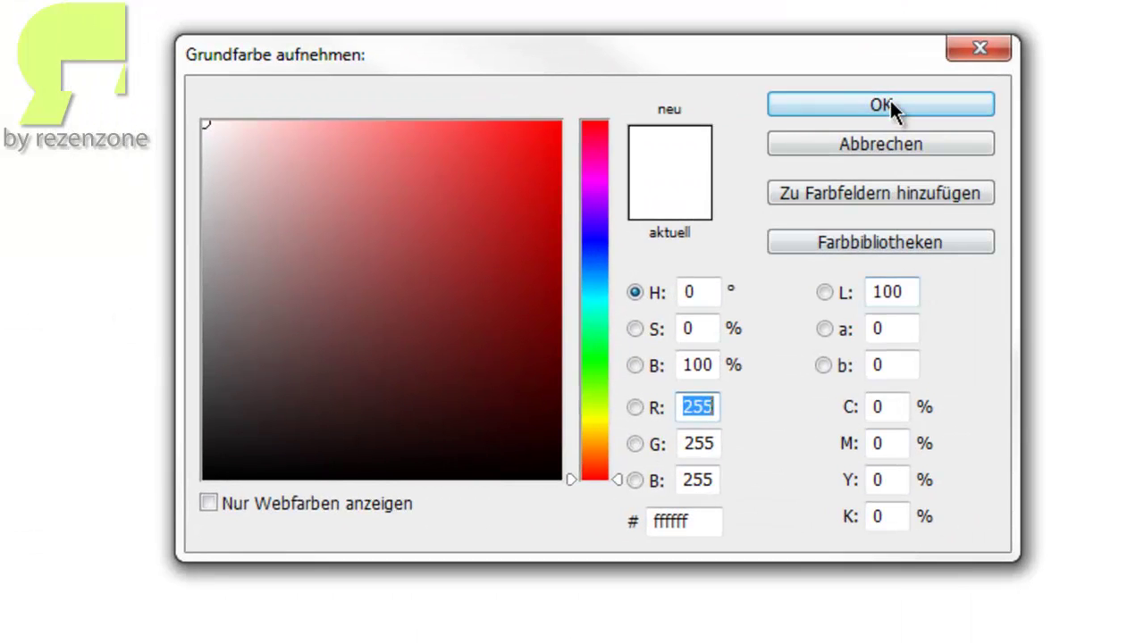
left_click(890, 102)
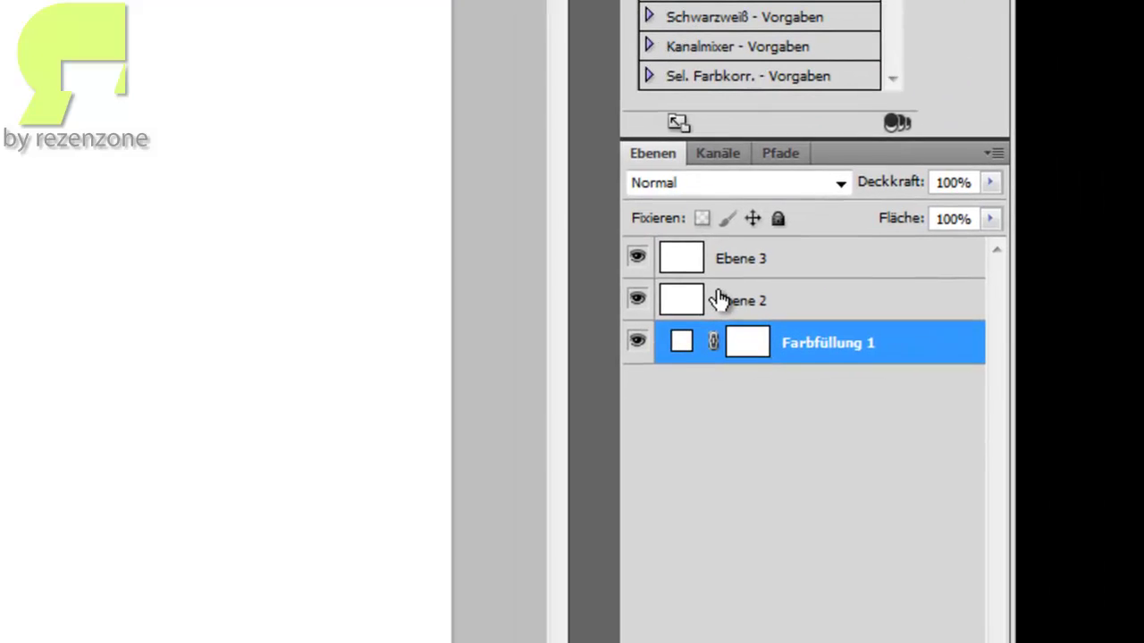
Set the blend mode of both Ebene 2 and Ebene 3 to Multiplizieren
left_click(804, 308)
left_click(824, 261)
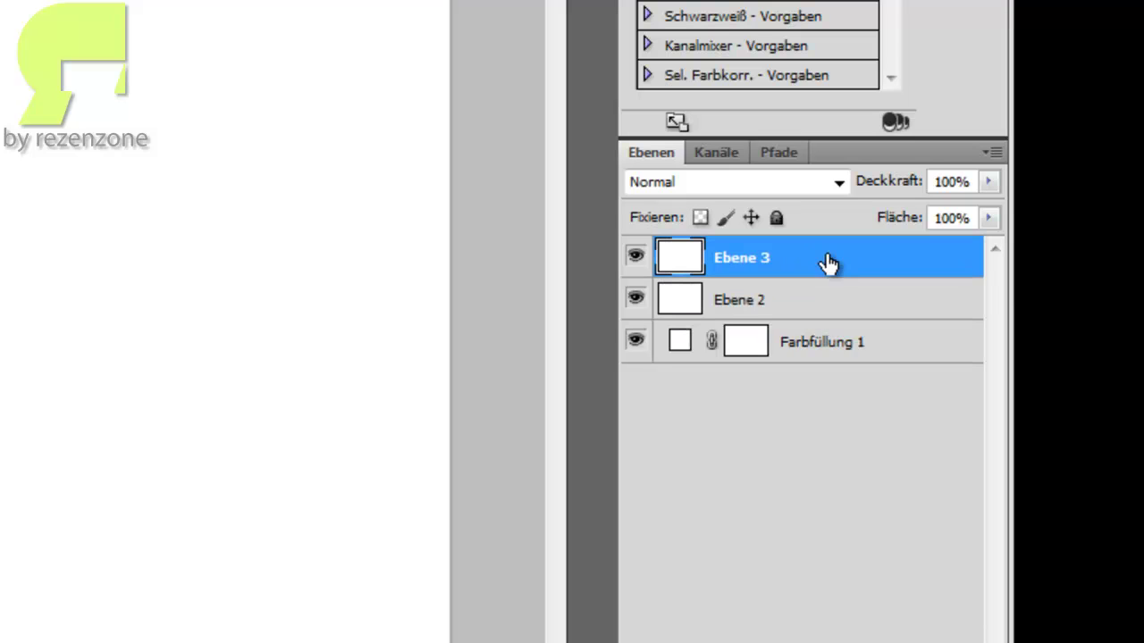
left_click(804, 299)
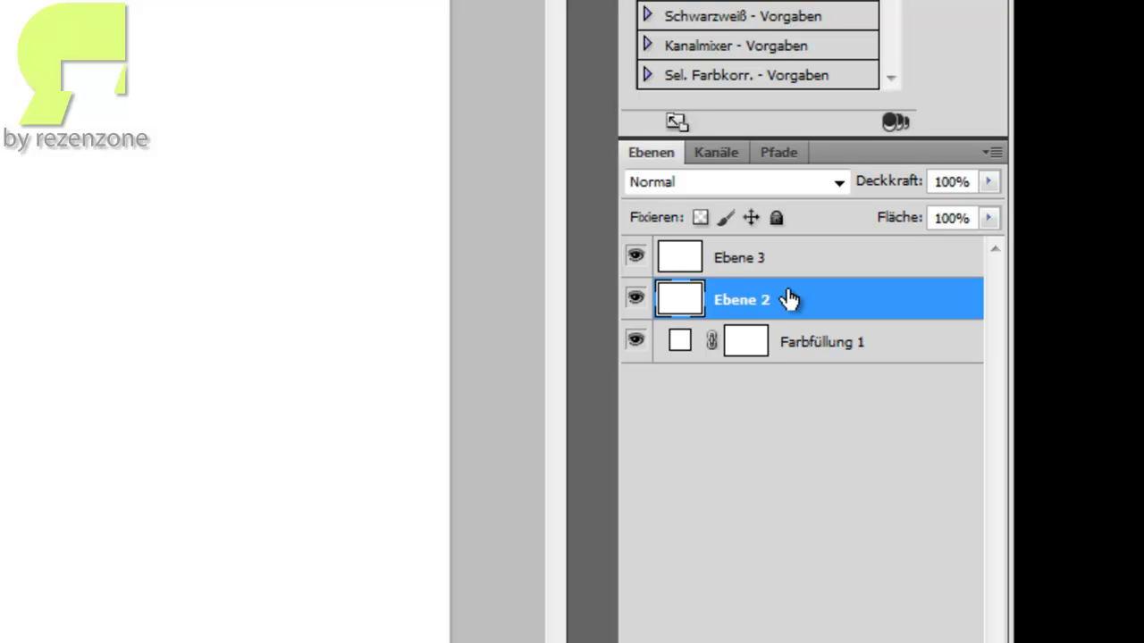
left_click(839, 181)
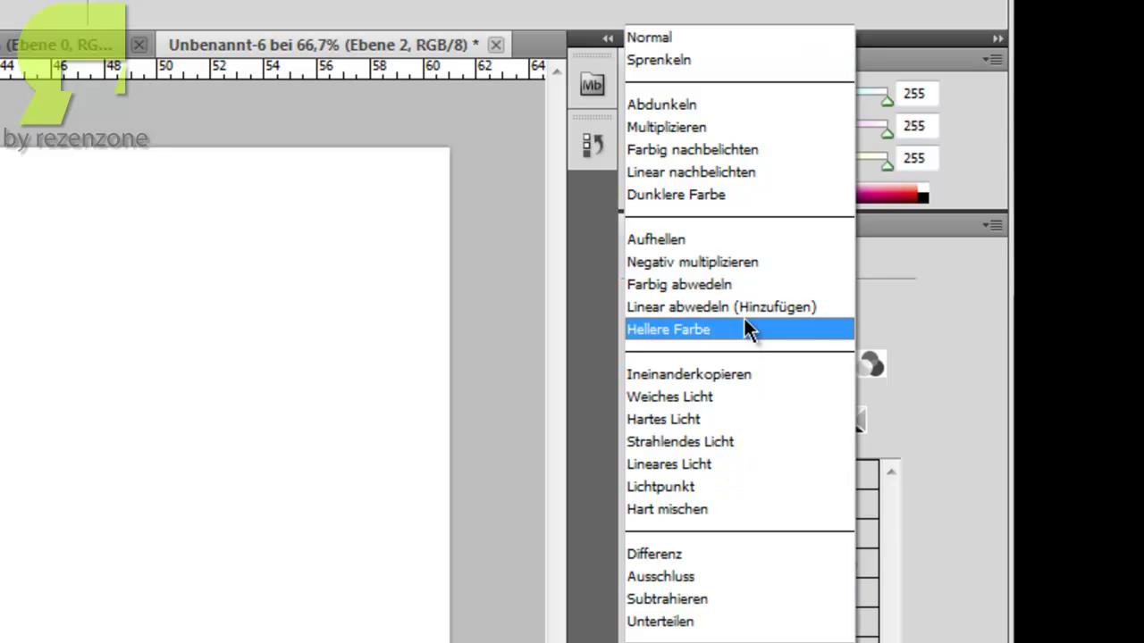
left_click(665, 127)
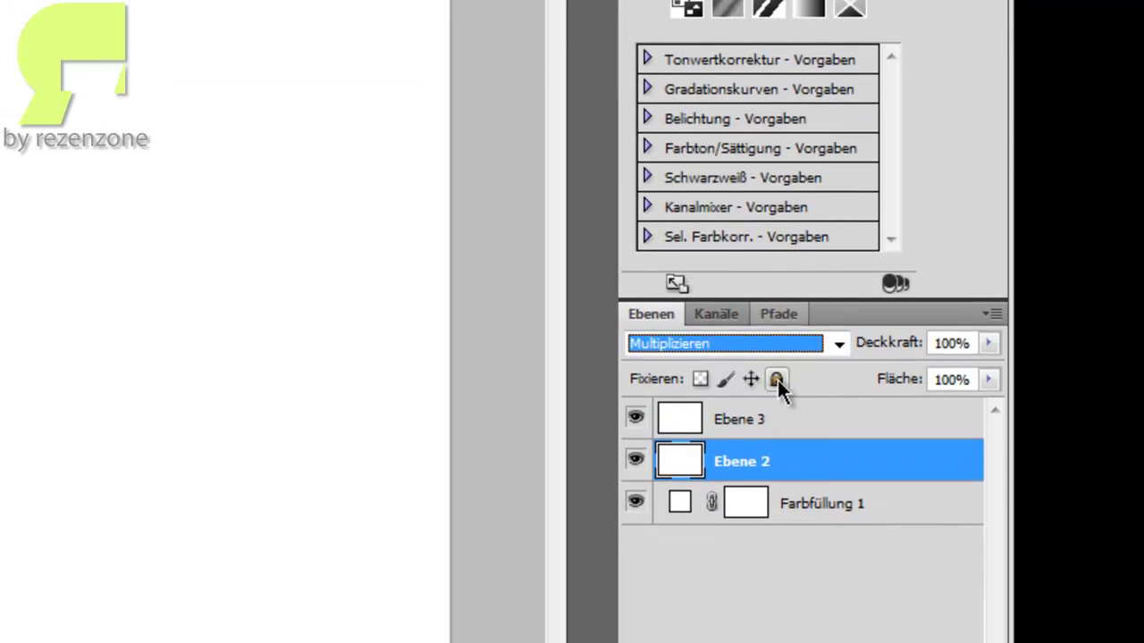
left_click(786, 421)
left_click(839, 344)
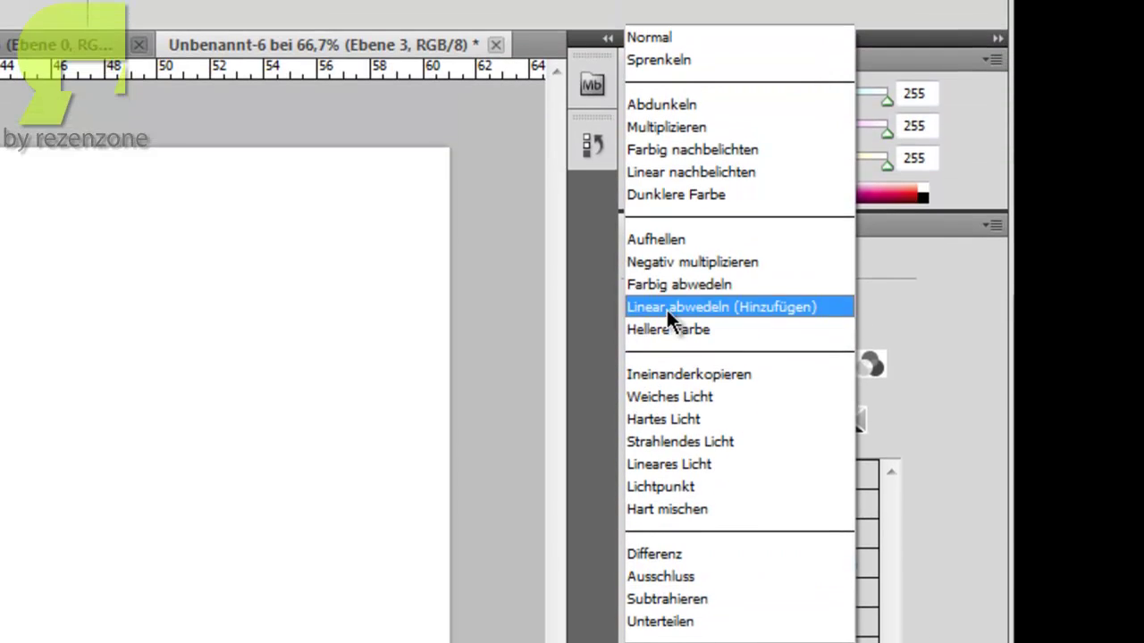
left_click(659, 130)
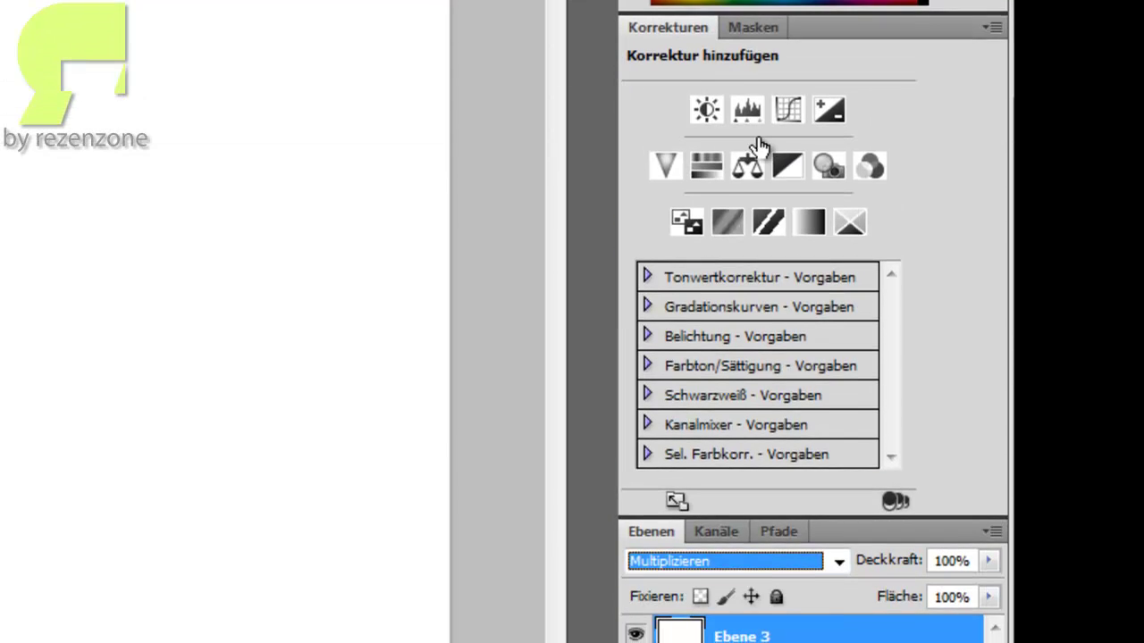
left_click(715, 324)
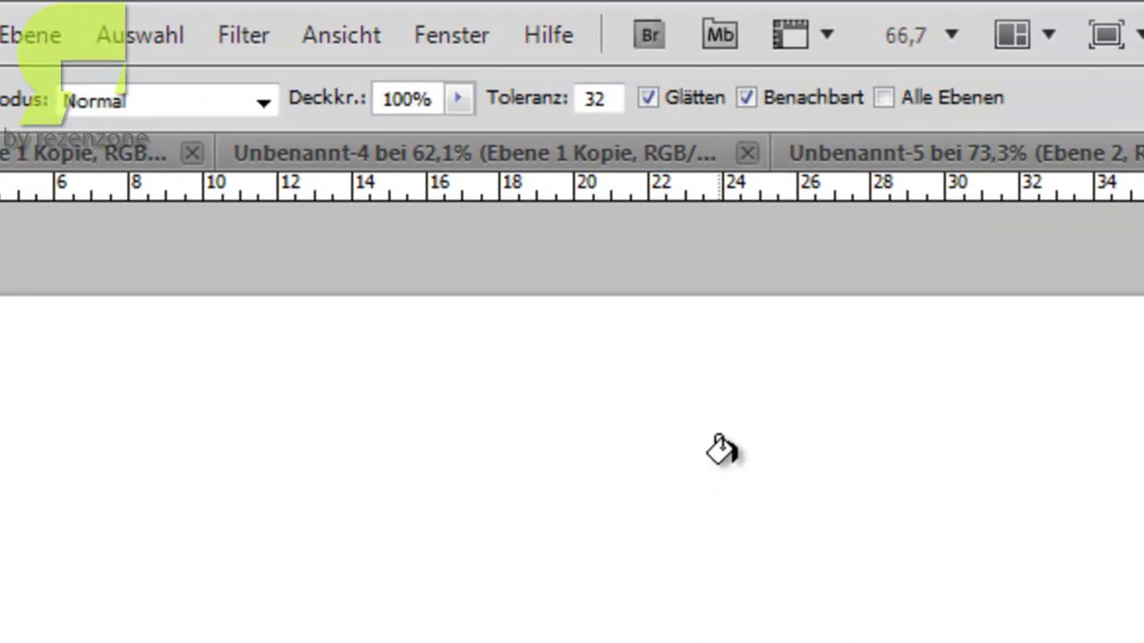
Apply uniform monochromatic Rauschen hinzufügen noise at 99% strength to Ebene 2
left_click(243, 33)
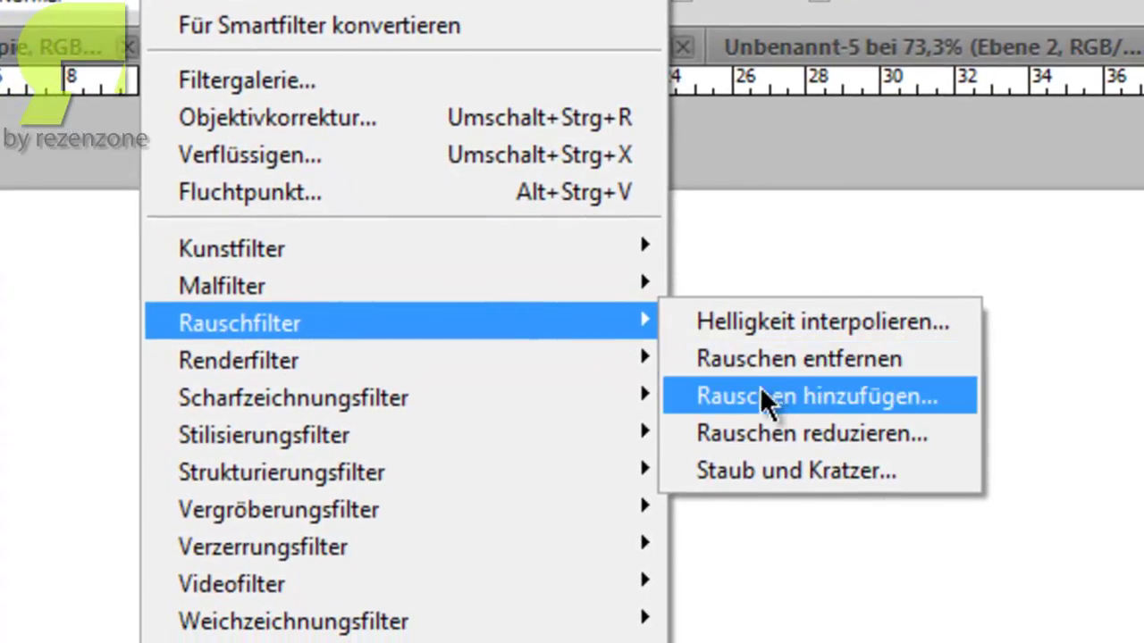
mouse_move(304, 429)
left_click(689, 346)
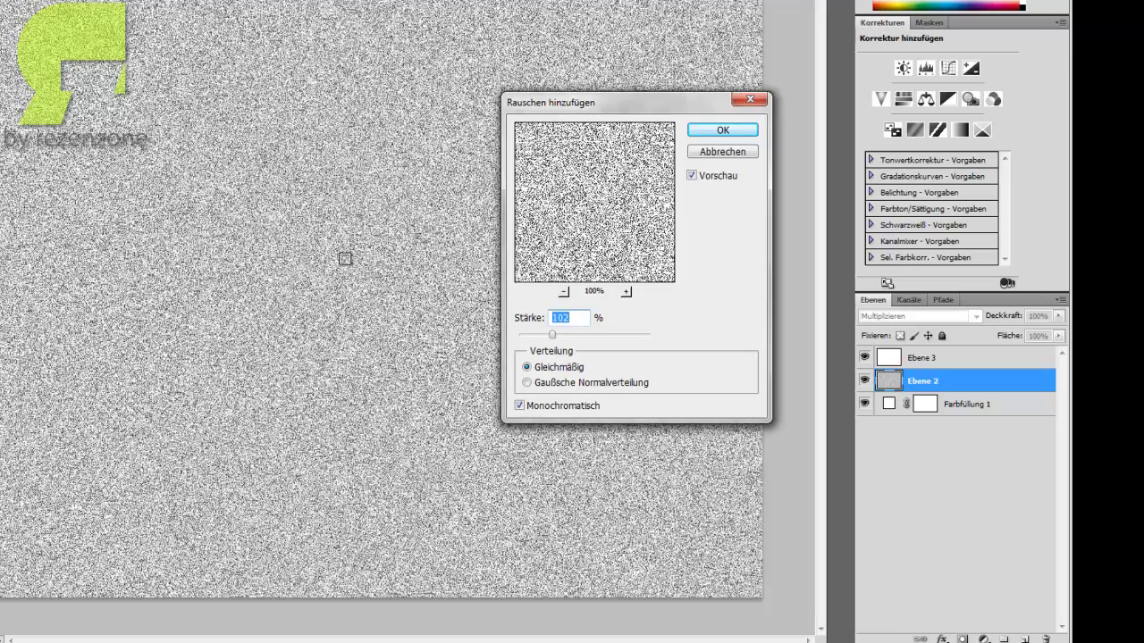
key("BackSpace")
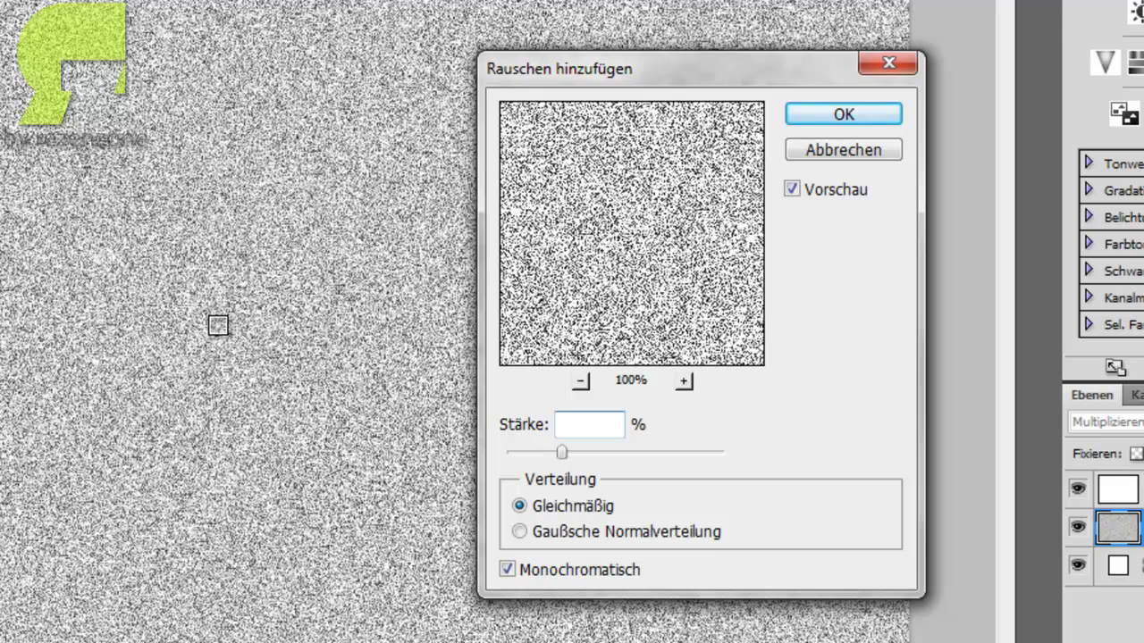
type("99")
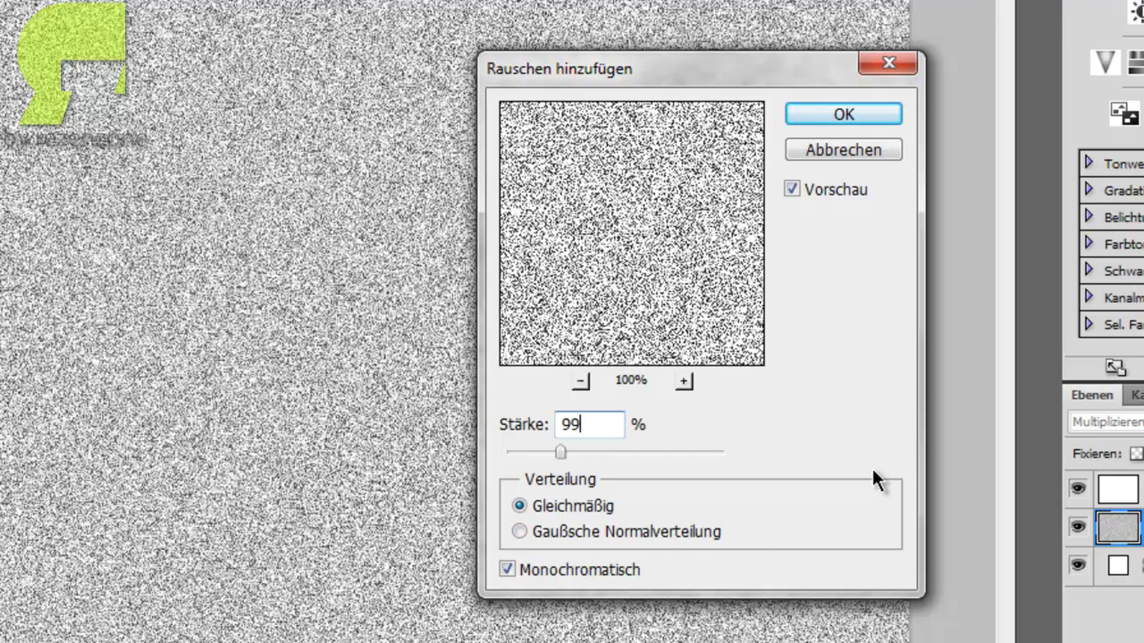
left_click(848, 114)
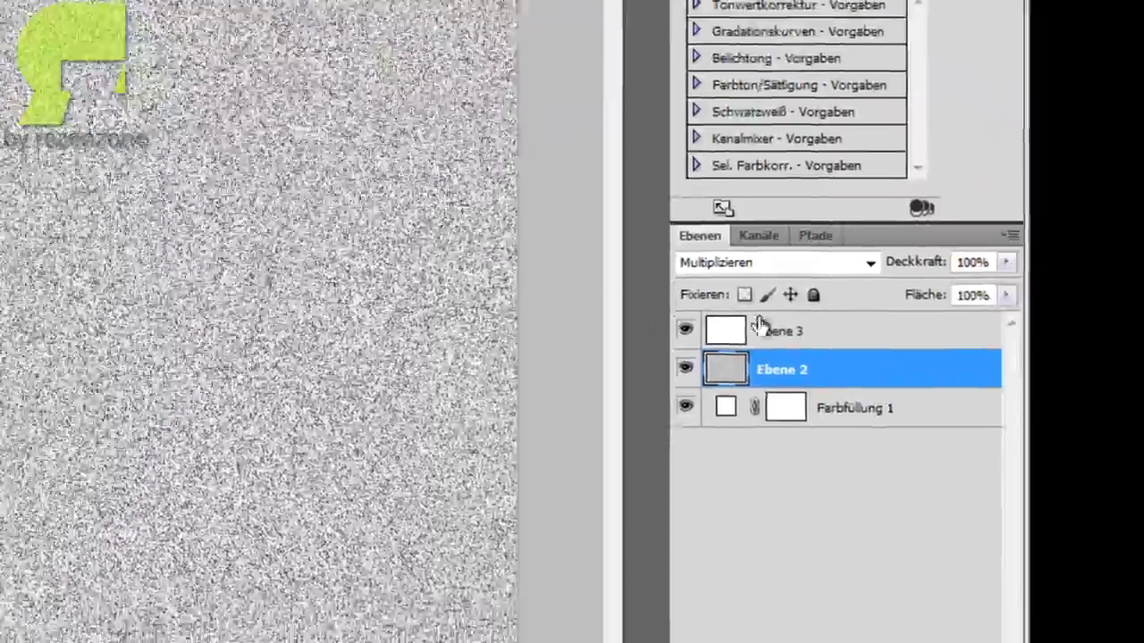
left_click(1040, 421)
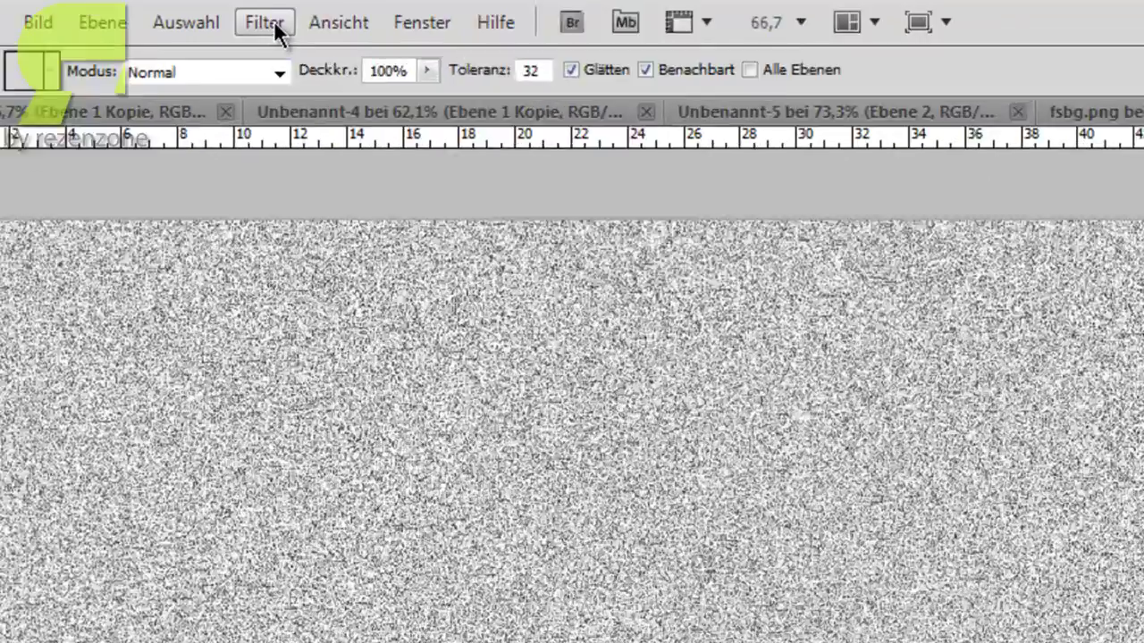
Apply Rauschen hinzufügen noise at 101% strength to Ebene 3
left_click(224, 2)
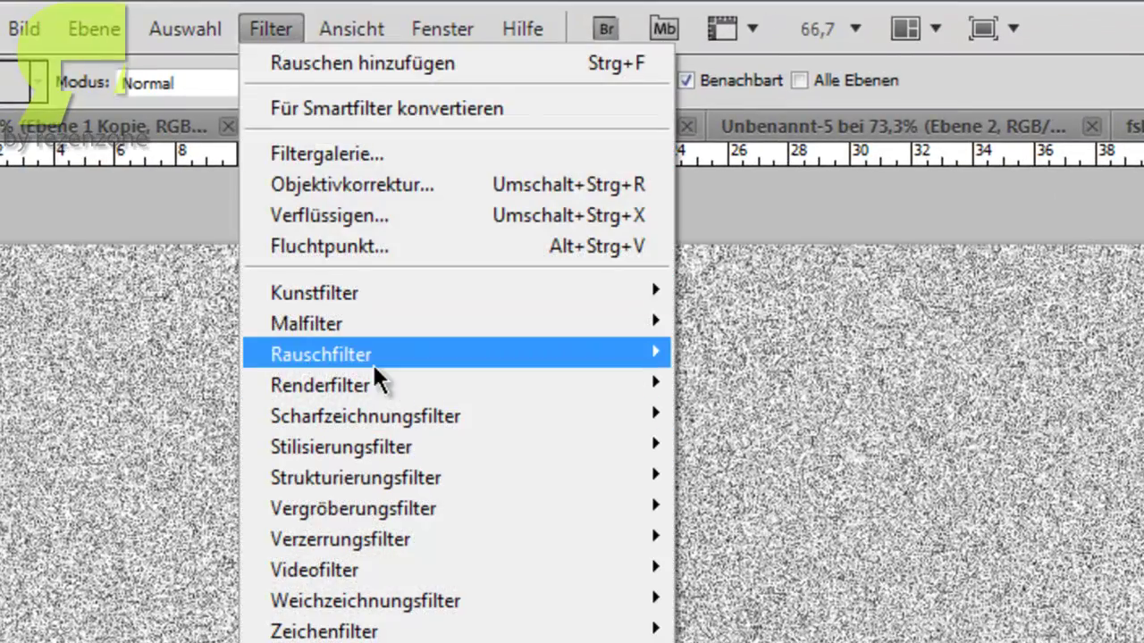
mouse_move(358, 354)
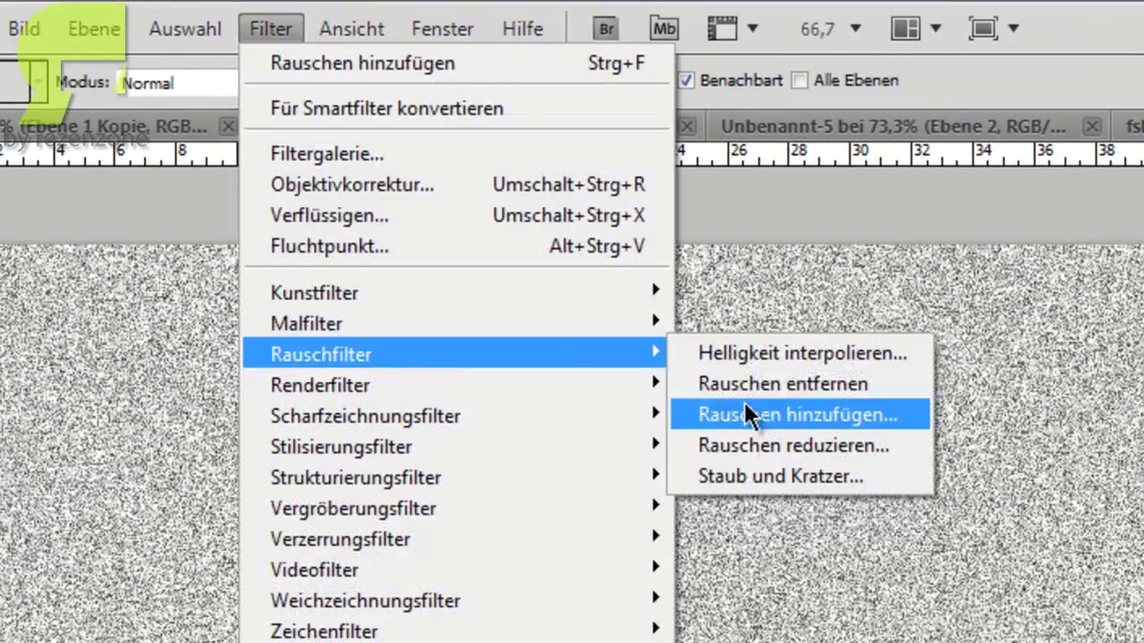
left_click(753, 414)
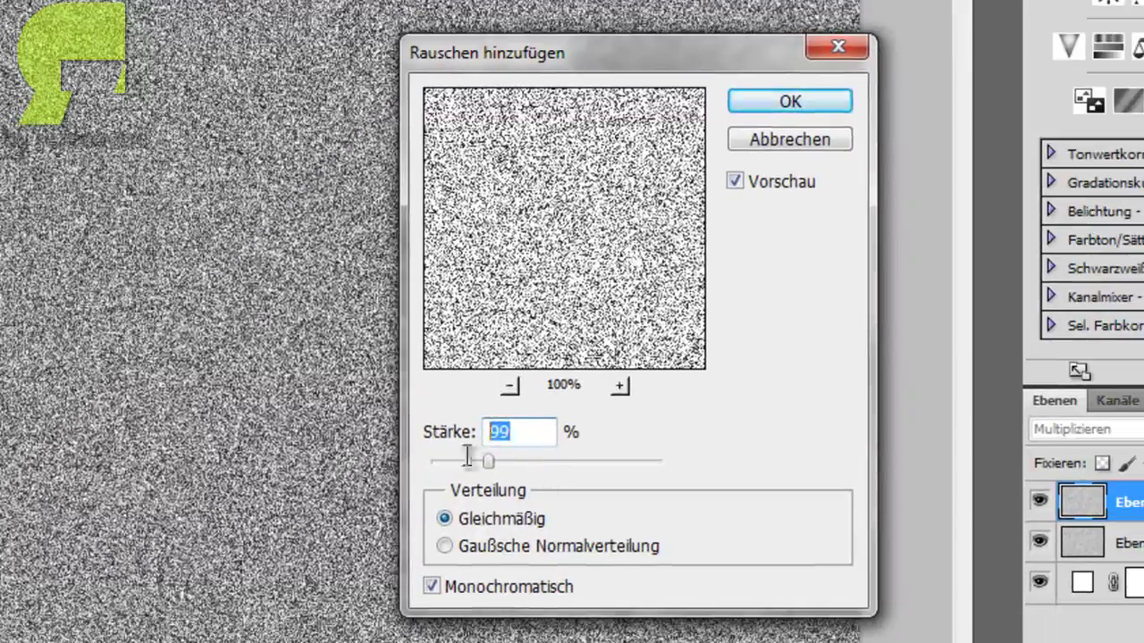
key("BackSpace")
type("101")
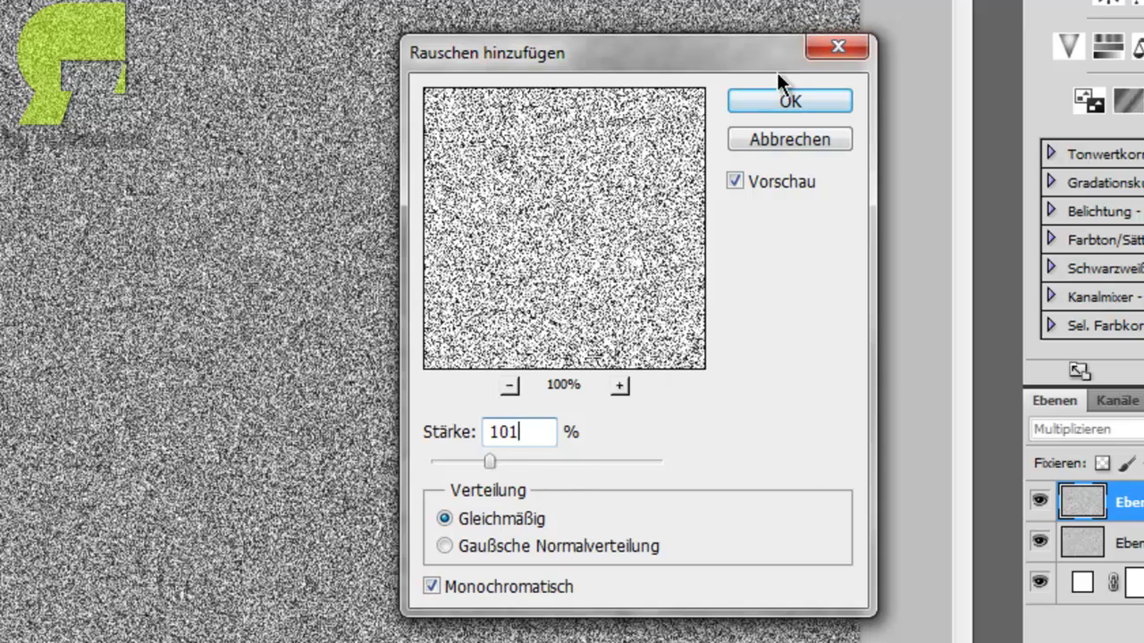
left_click(777, 100)
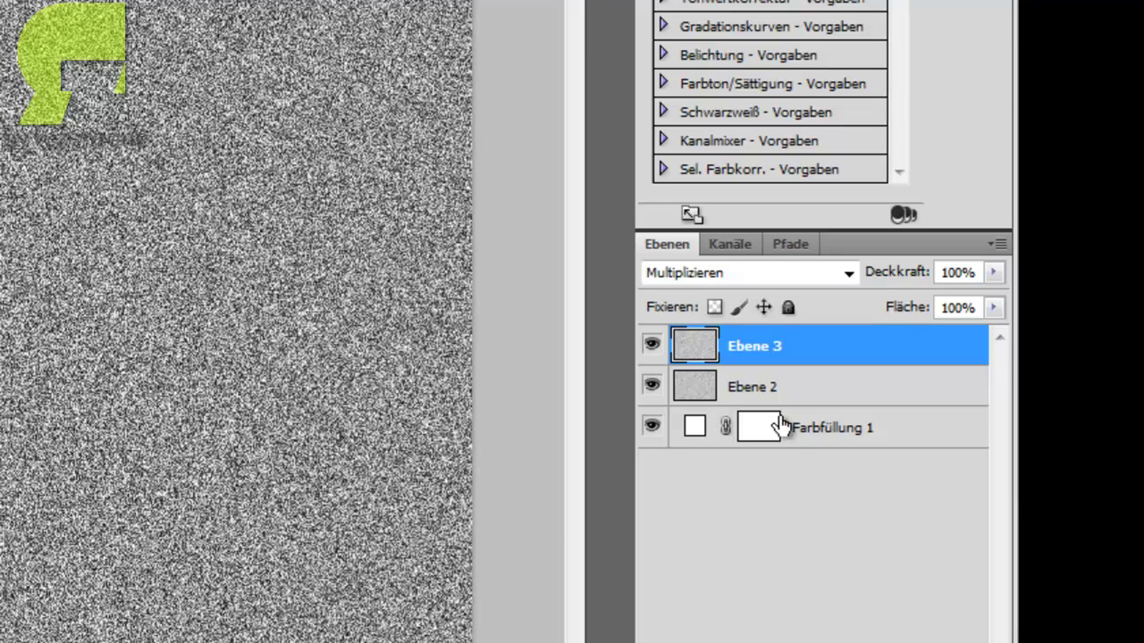
Apply a Bewegungsunschärfe with angle 0° and distance 25 px to Ebene 2
left_click(816, 395)
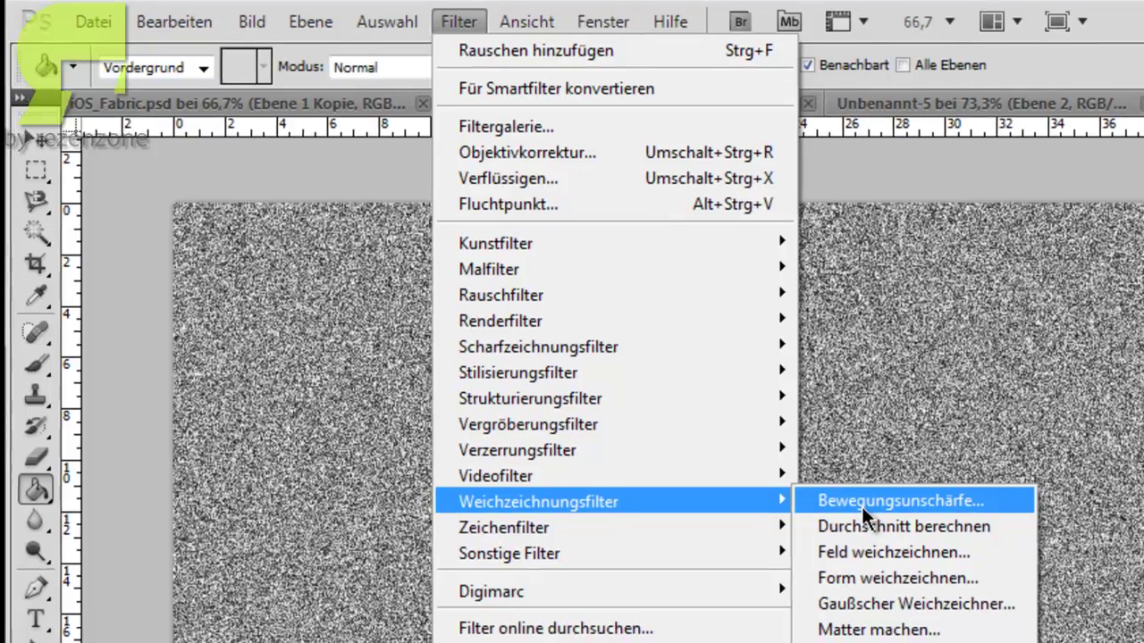
left_click(863, 511)
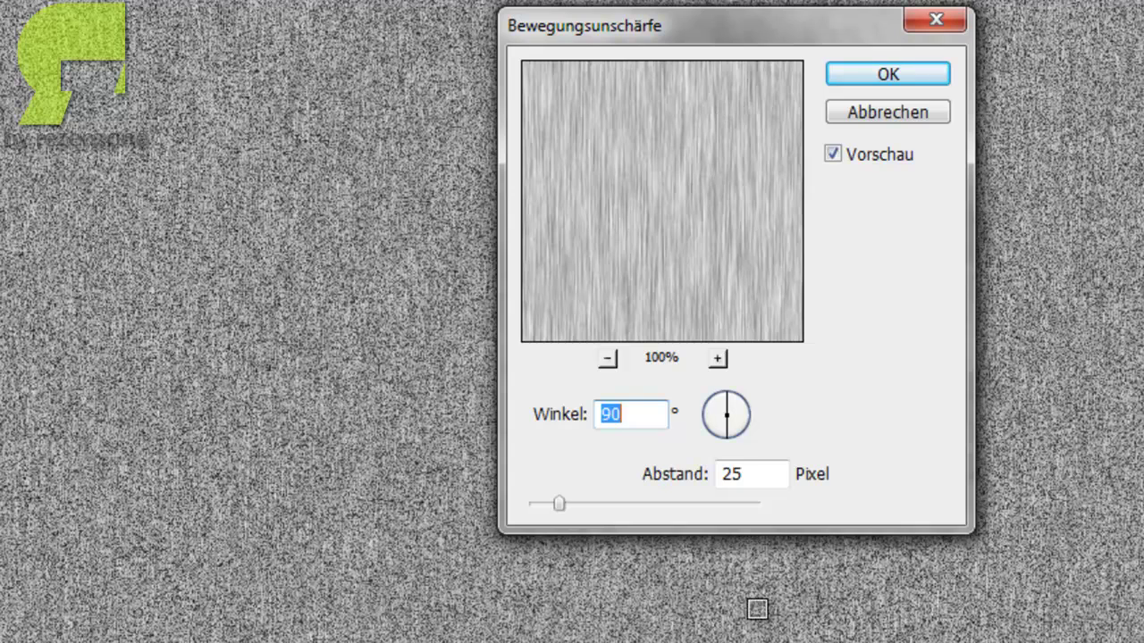
left_click(629, 416)
left_click(536, 428)
key("BackSpace")
type("0")
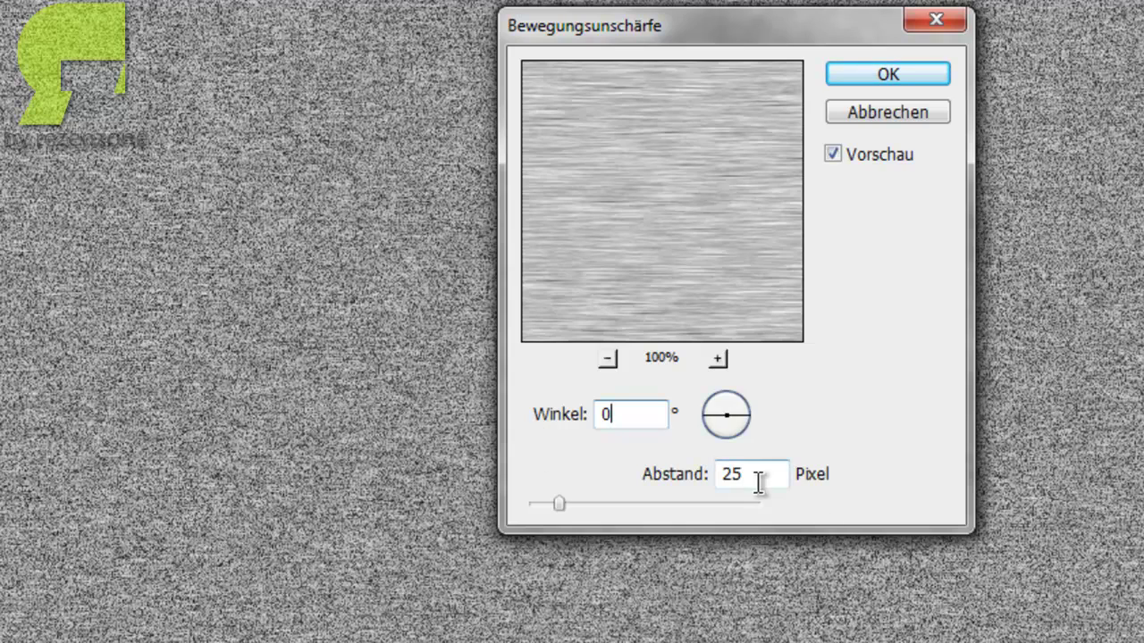
left_click(895, 72)
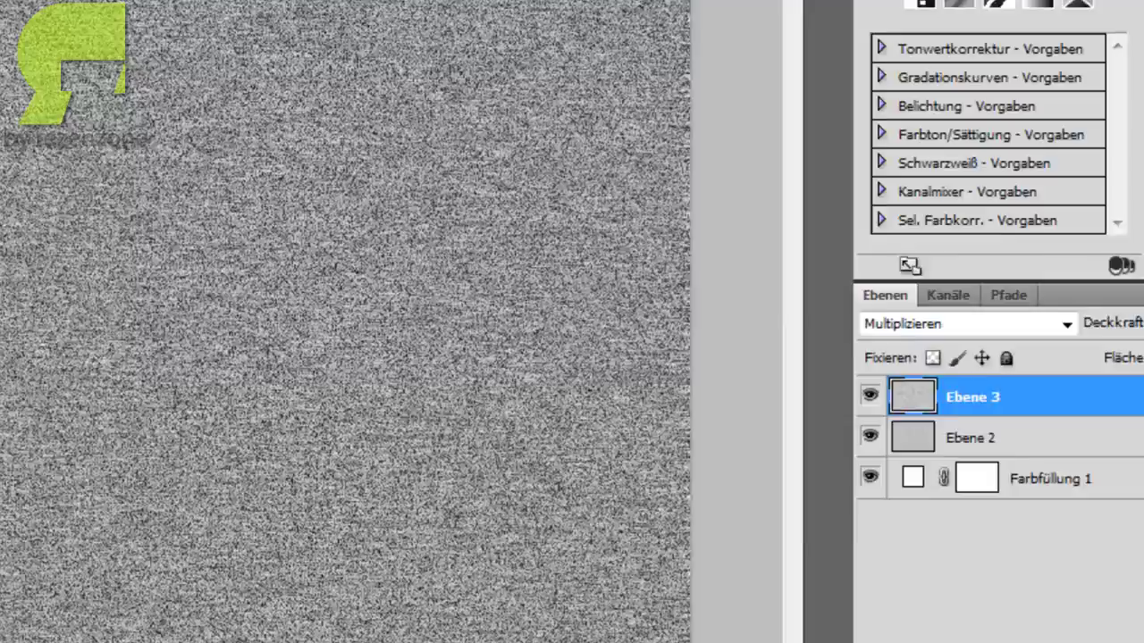
Apply a 90°, 25 px Bewegungsunschärfe to Ebene 3 for vertical streaks
left_click(400, 24)
mouse_move(479, 504)
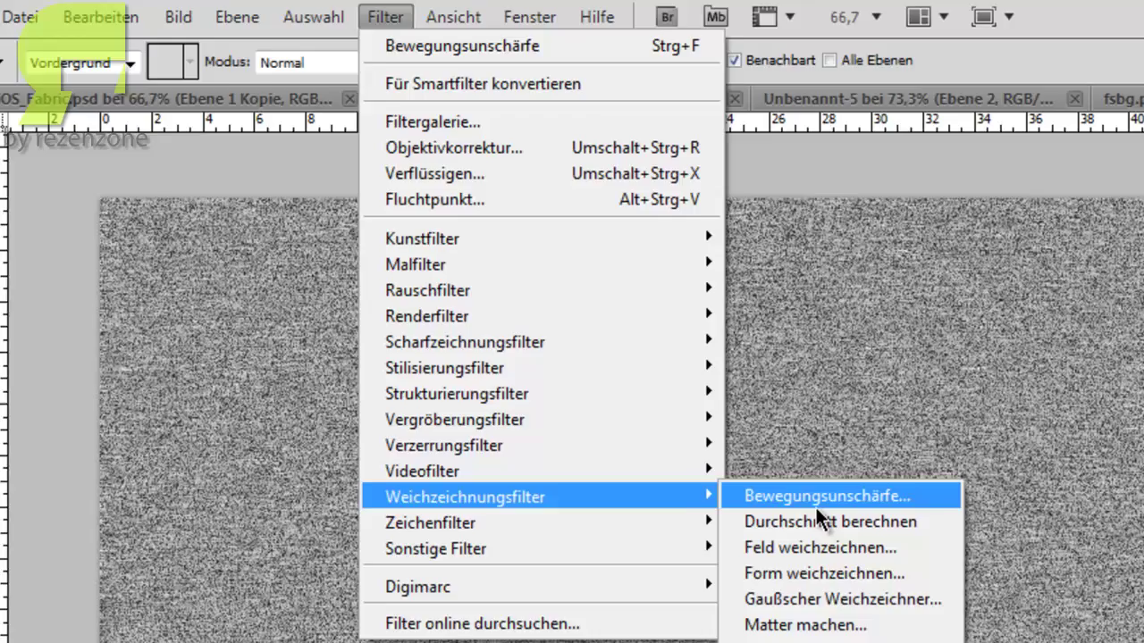
left_click(830, 510)
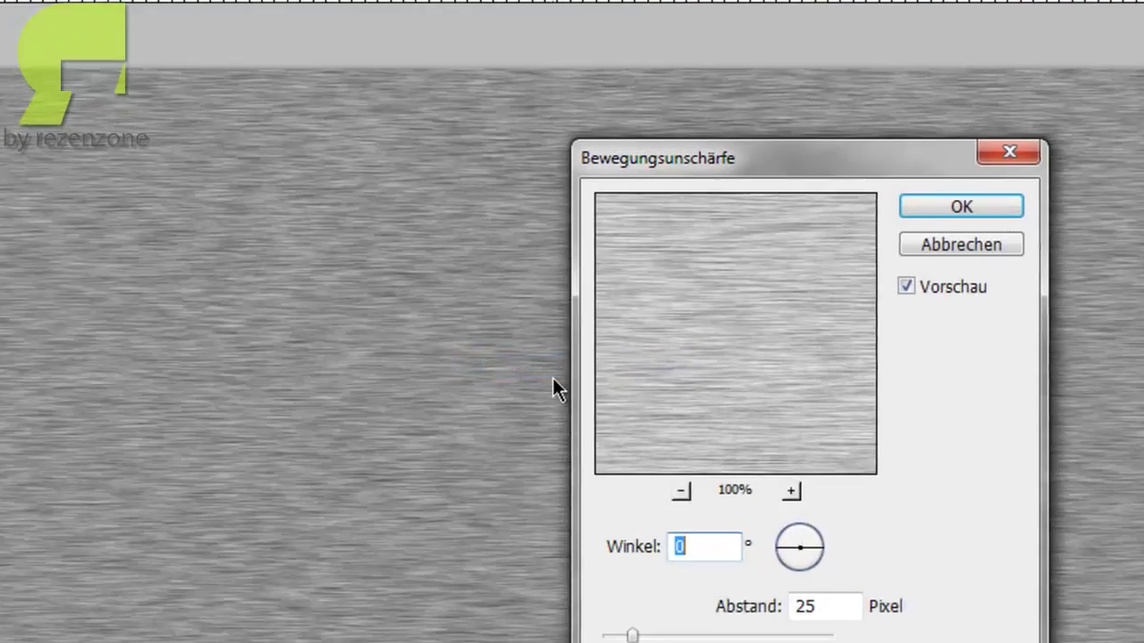
key("BackSpace")
type("90")
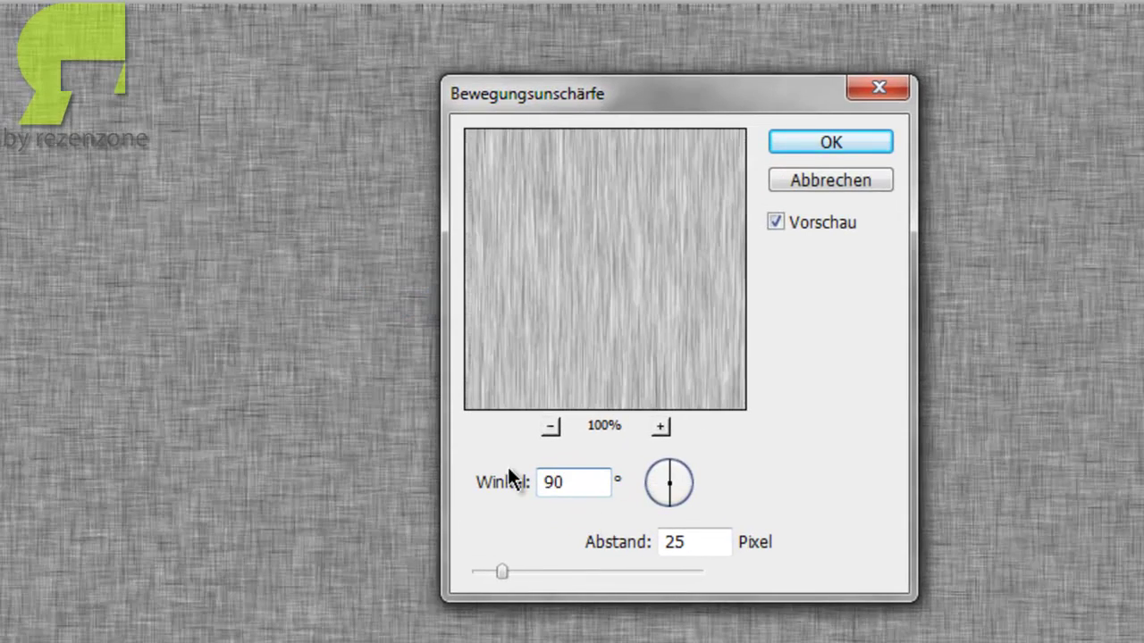
left_click(842, 143)
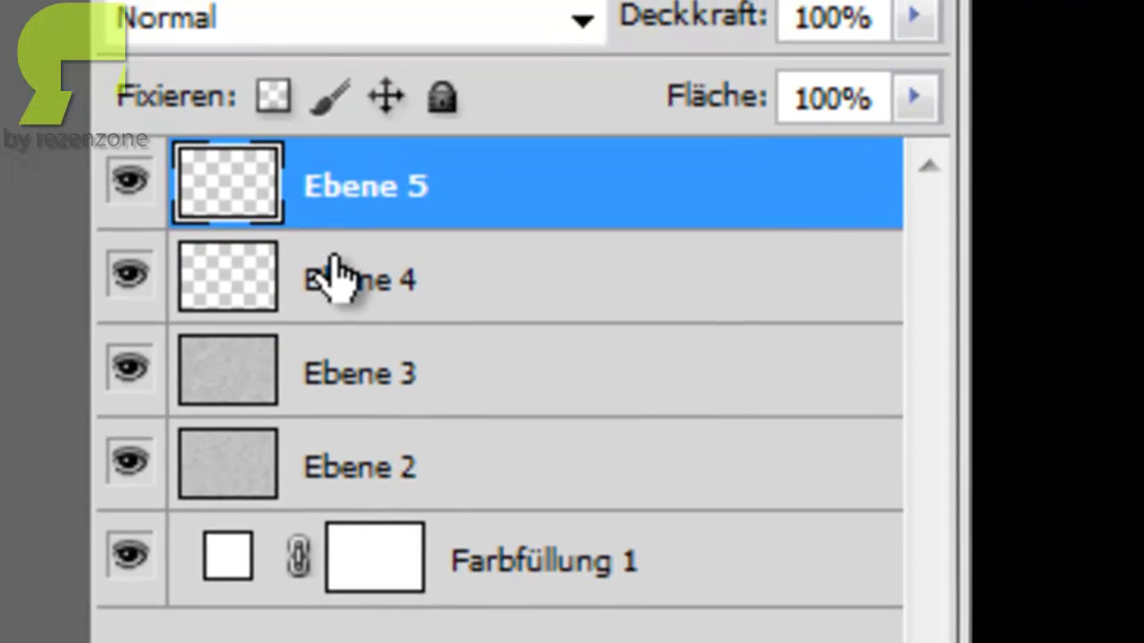
Set black layer Ebene 4 to Negativ multiplizieren blending, leaving Ebene 5 at Normal
left_click(334, 275)
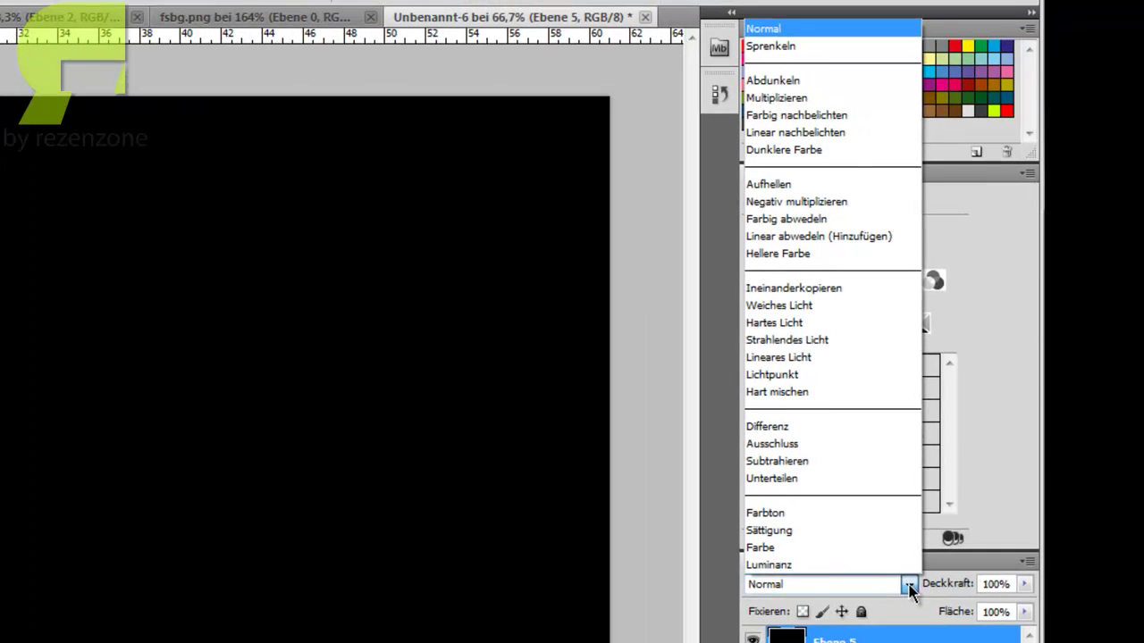
left_click(843, 202)
left_click(855, 594)
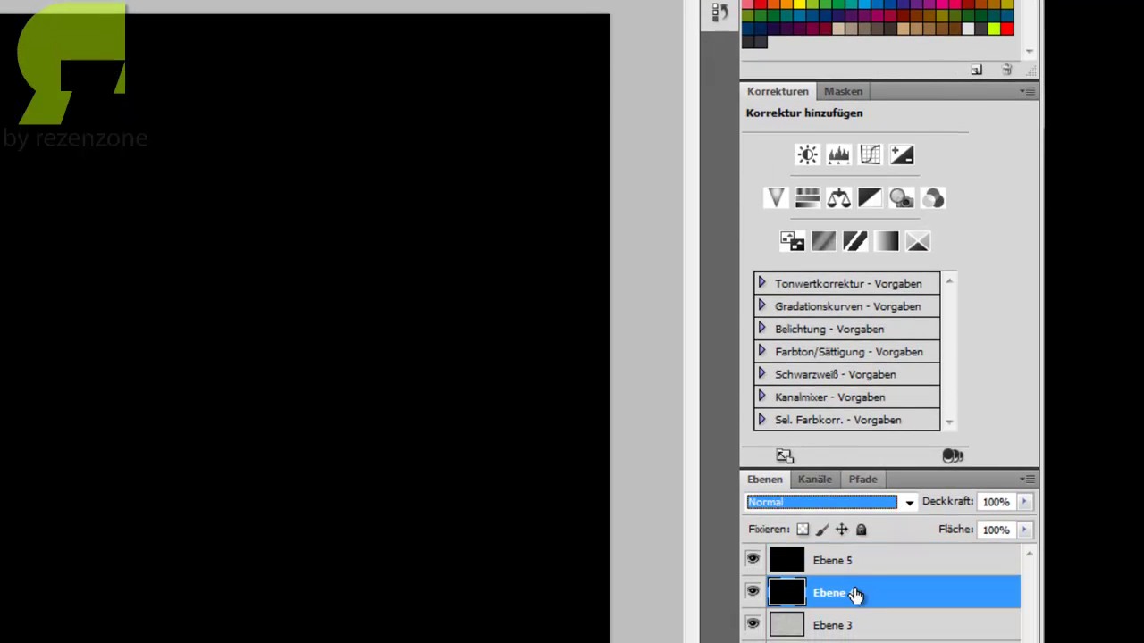
left_click(908, 502)
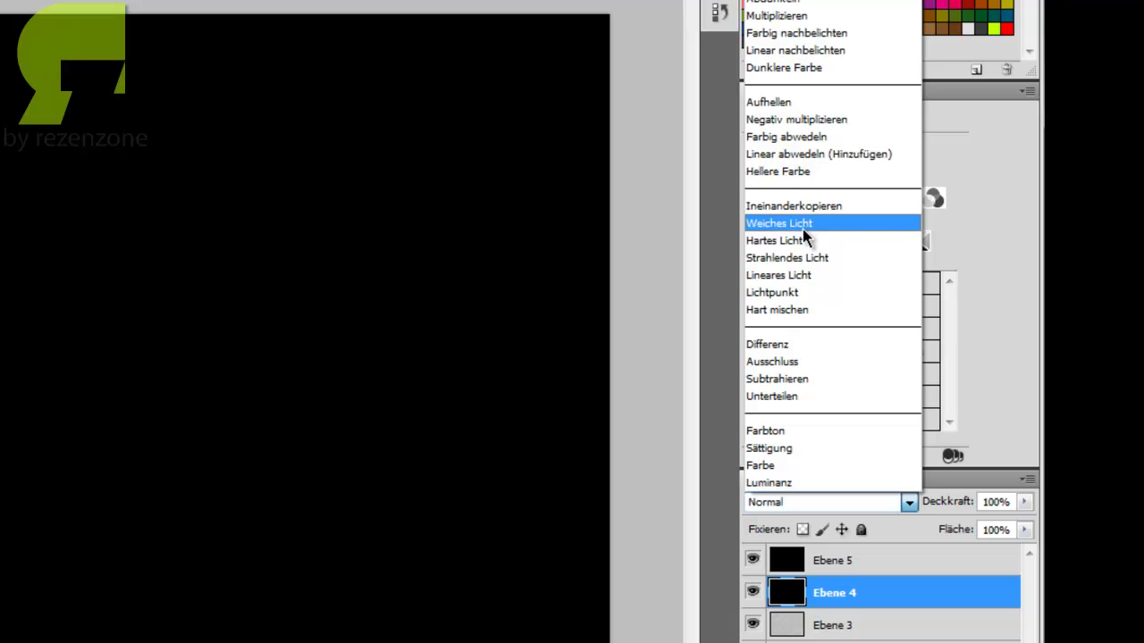
left_click(794, 118)
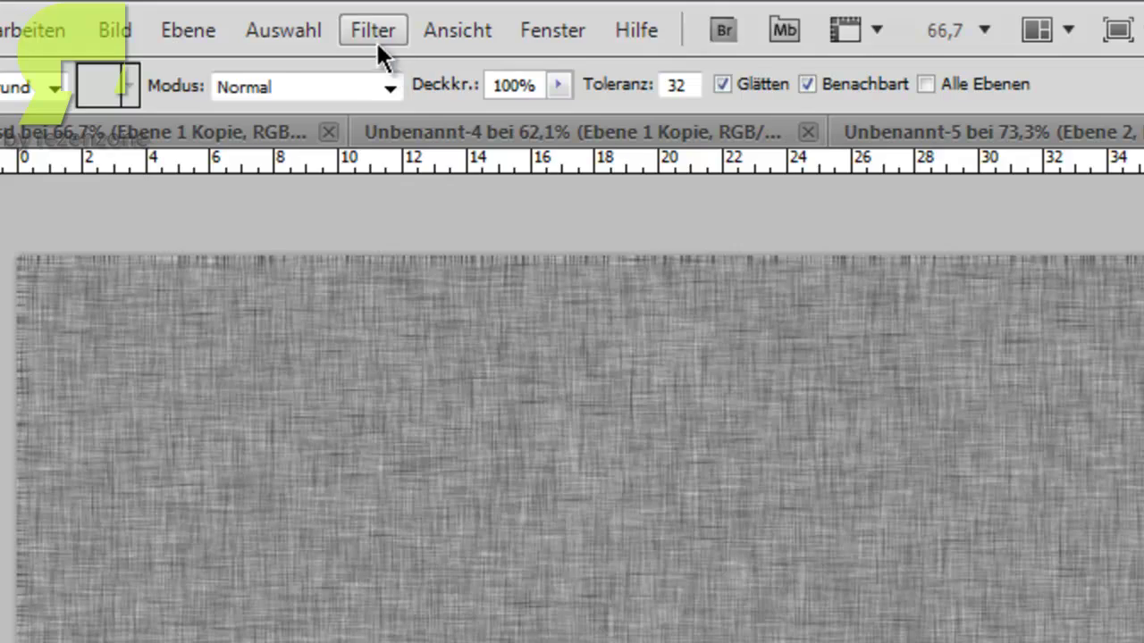
Add uniform monochromatic noise at 100% strength to the black Ebene 4
left_click(376, 35)
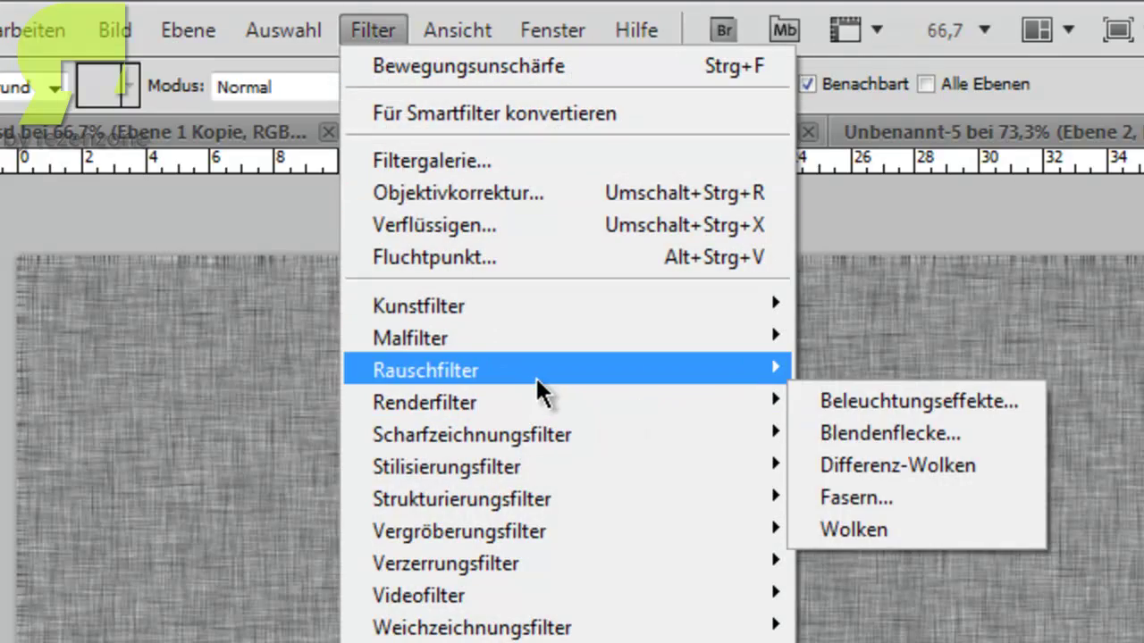
mouse_move(426, 370)
left_click(953, 434)
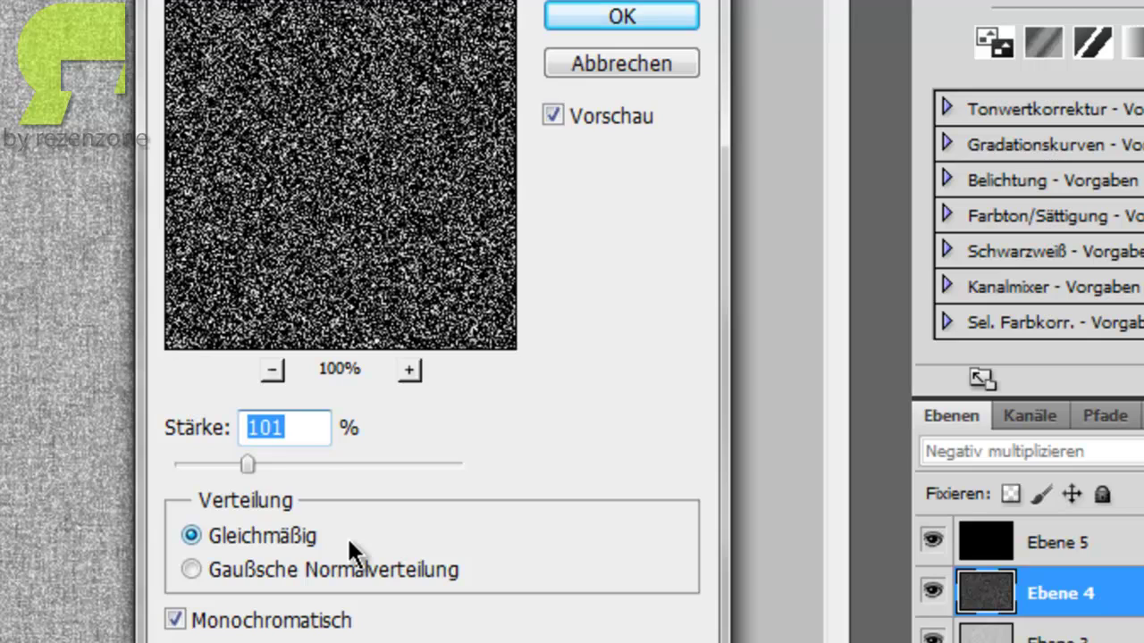
key("BackSpace")
type("100")
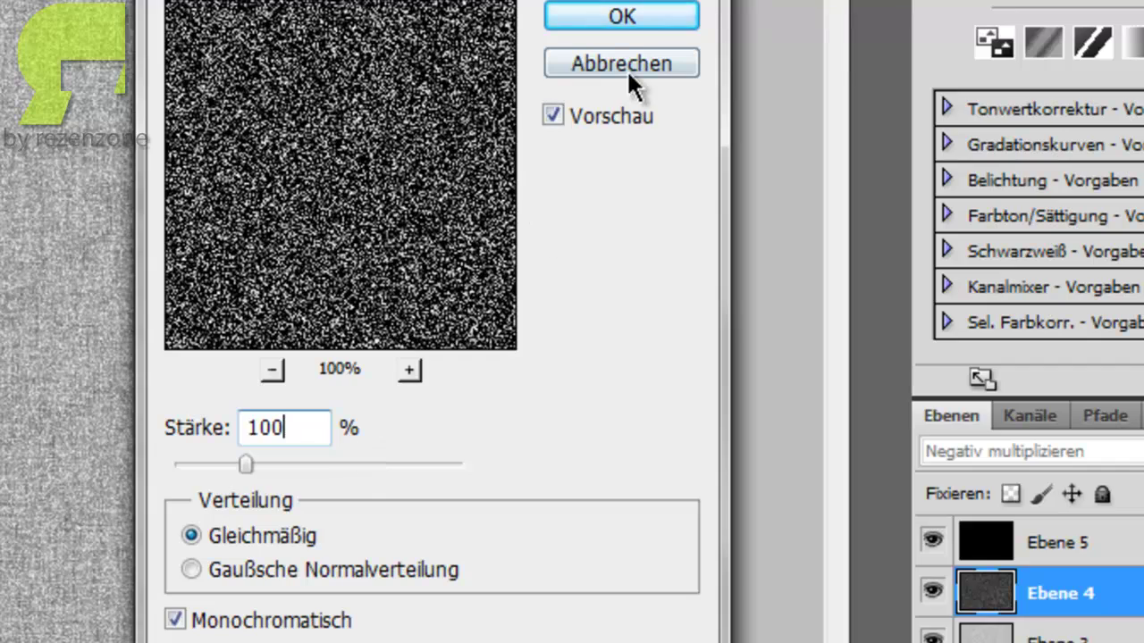
left_click(627, 22)
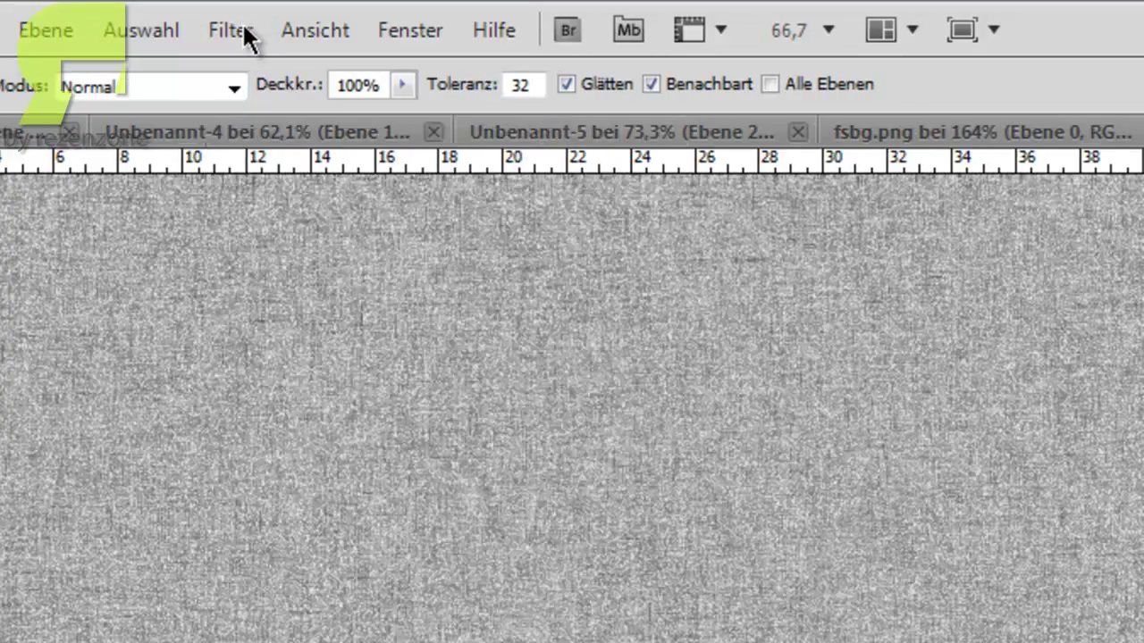
Add uniform monochromatic Rauschen hinzufügen noise at 102% strength to Ebene 5
left_click(308, 29)
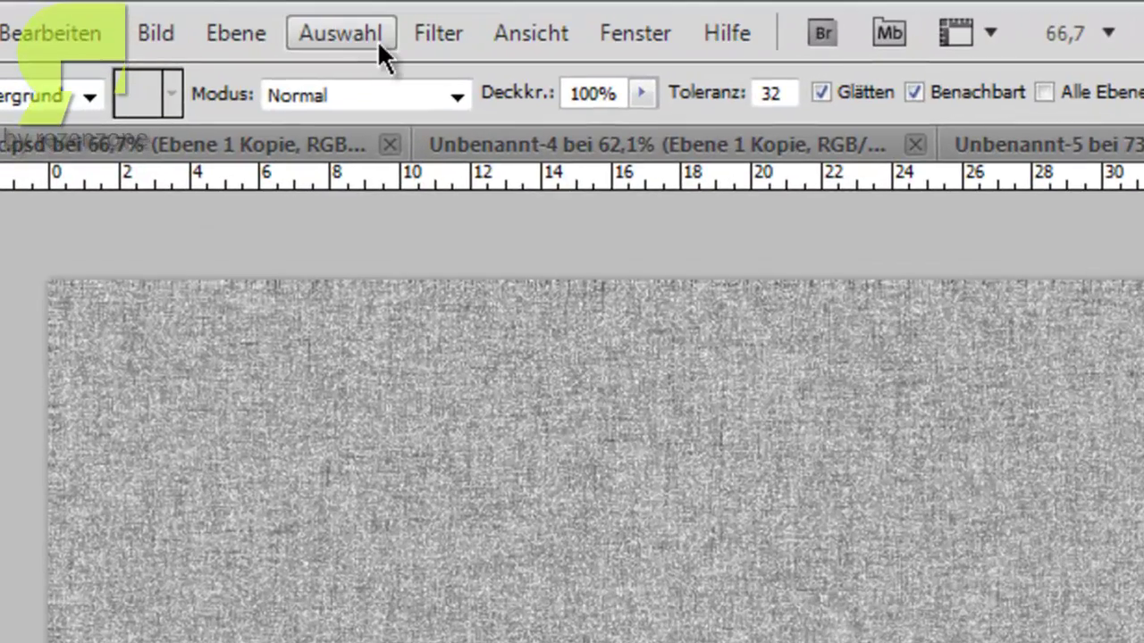
left_click(418, 34)
mouse_move(81, 20)
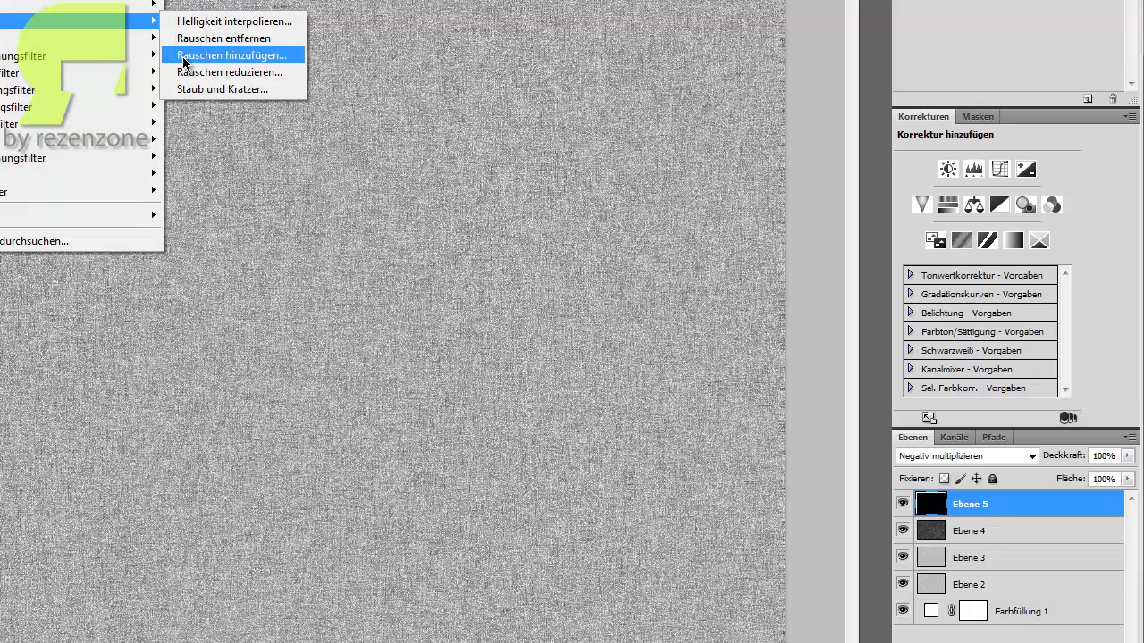
left_click(188, 56)
type("102")
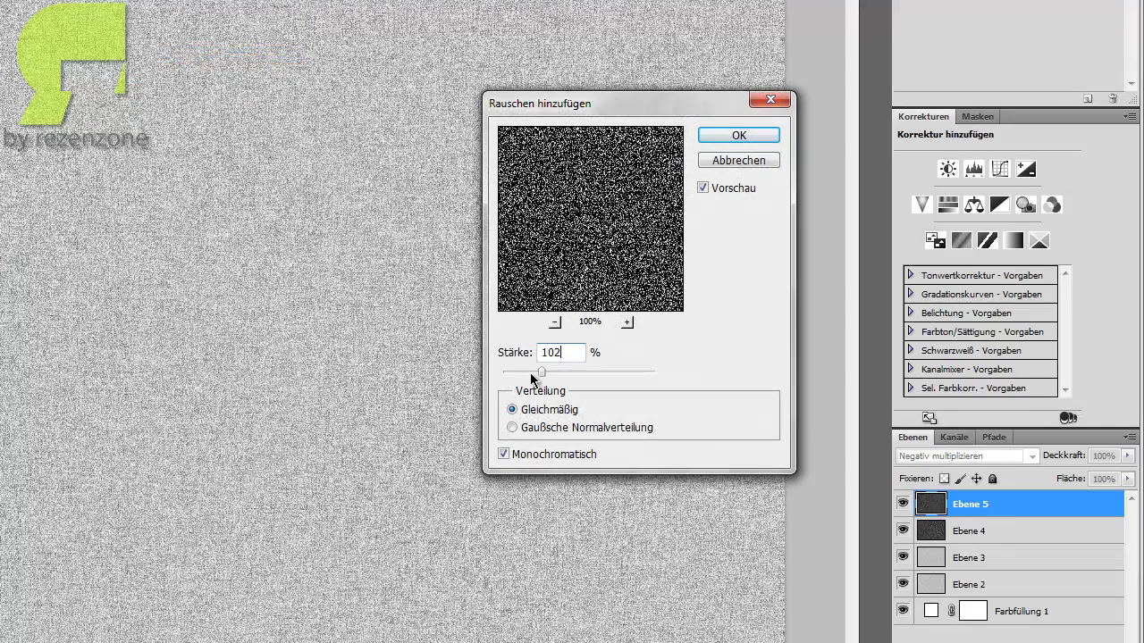
left_click(746, 135)
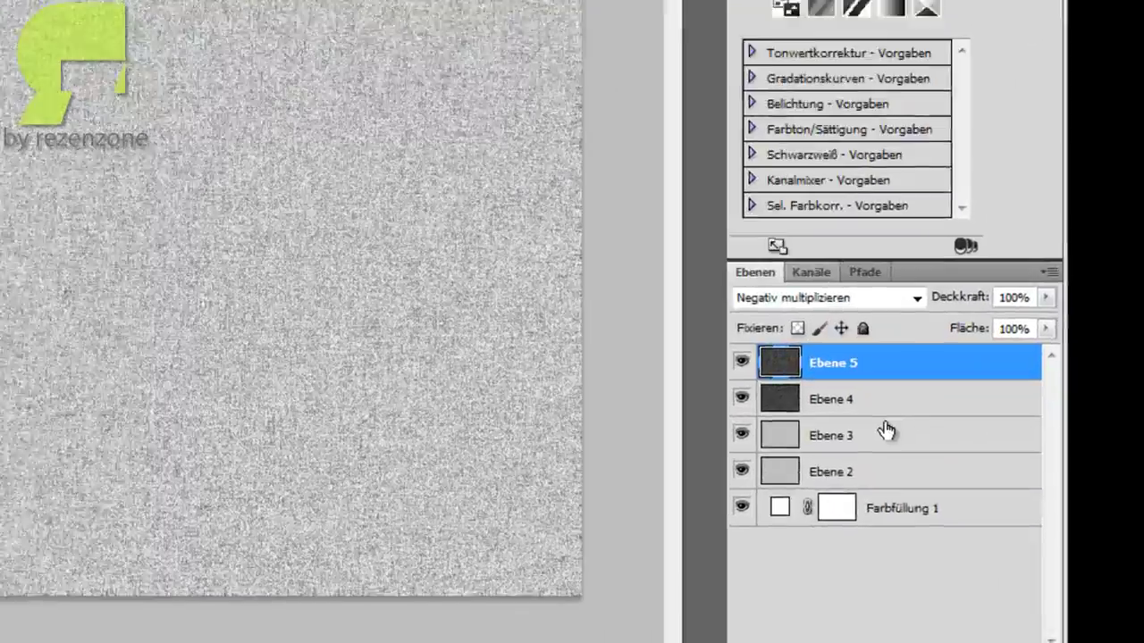
left_click(958, 531)
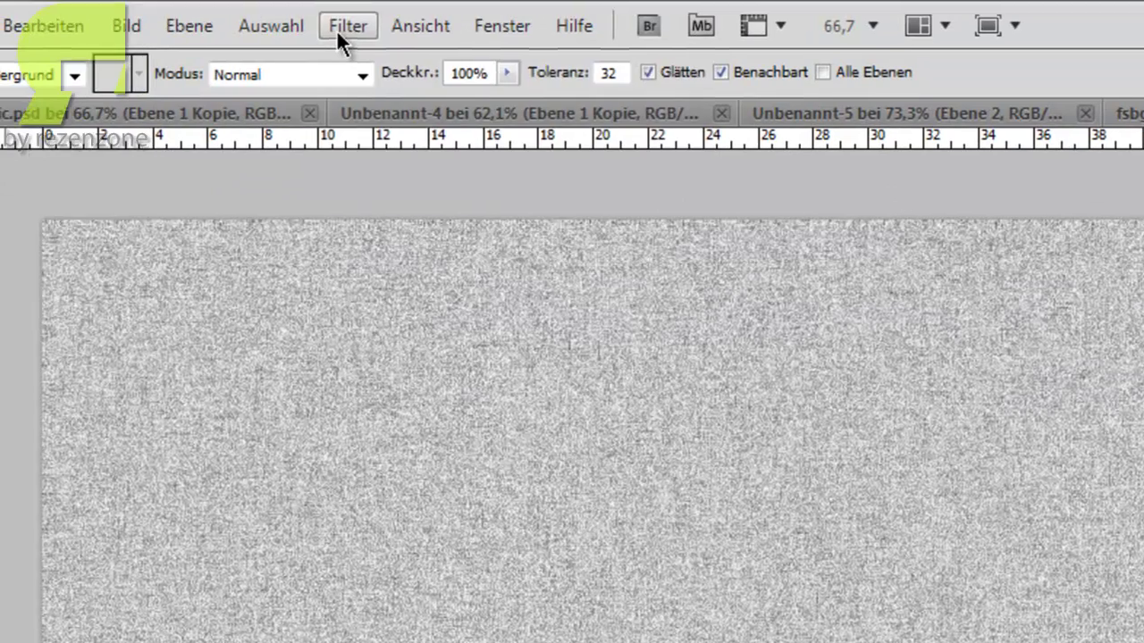
Apply a 0° Bewegungsunschärfe to Ebene 4 for horizontal streaks
left_click(338, 31)
mouse_move(433, 539)
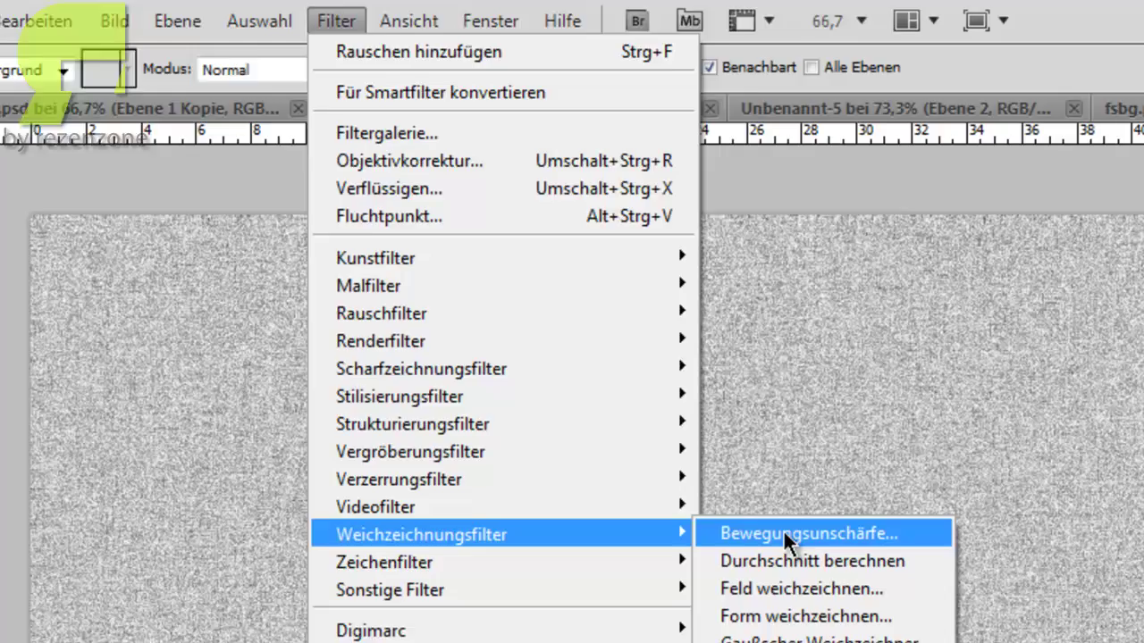
left_click(794, 536)
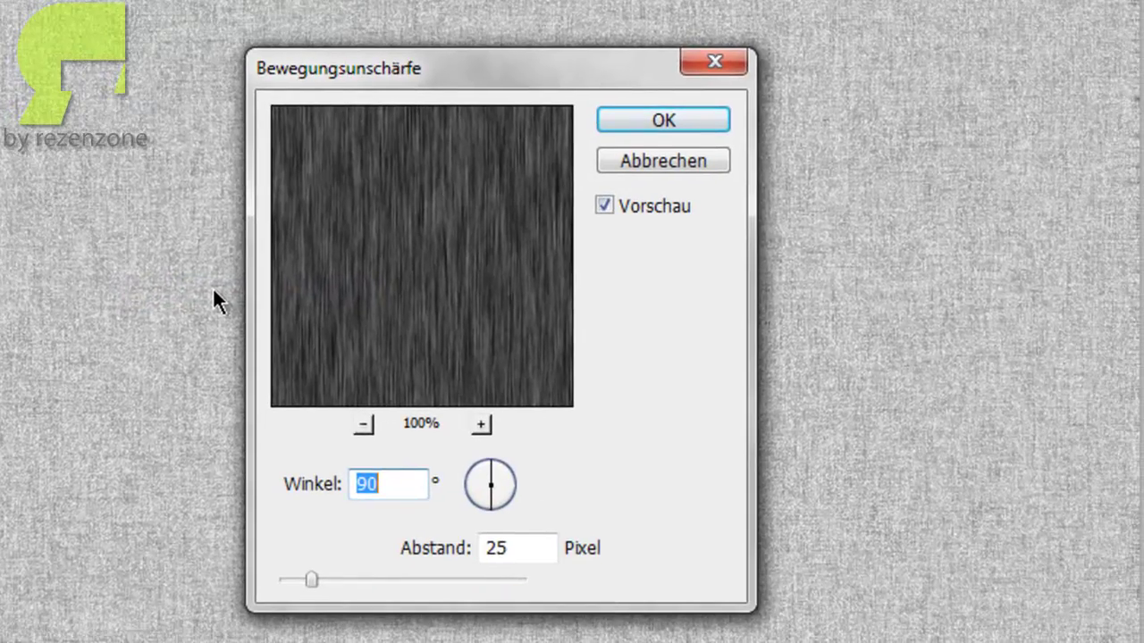
key("BackSpace")
type("0")
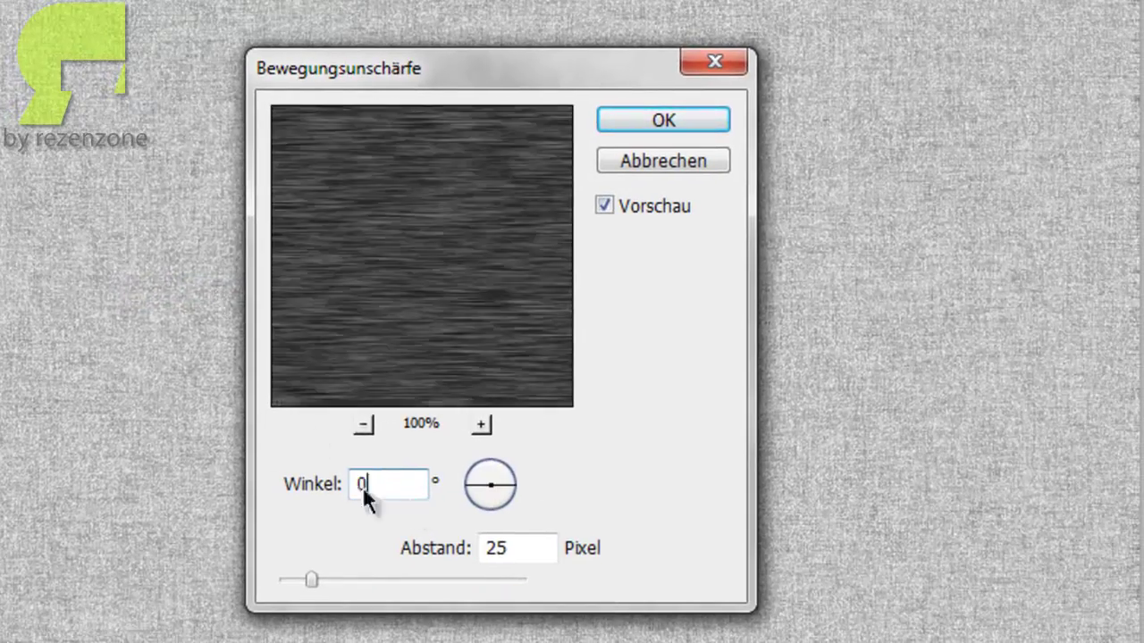
left_click(688, 127)
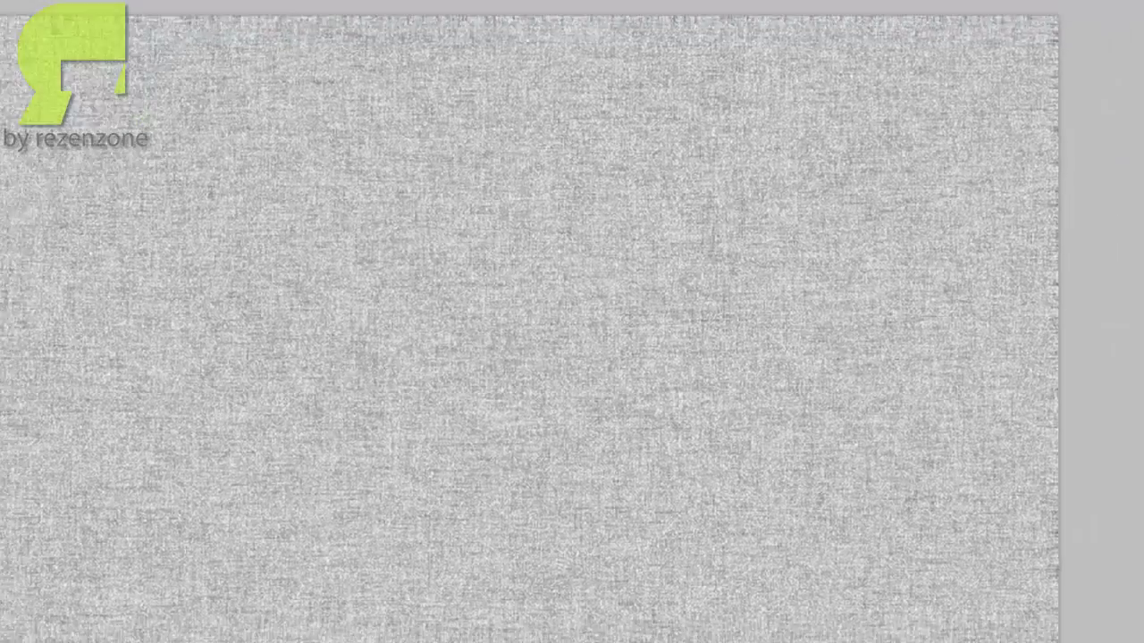
Apply a 90° Bewegungsunschärfe to Ebene 5 for vertical streaks
left_click(262, 15)
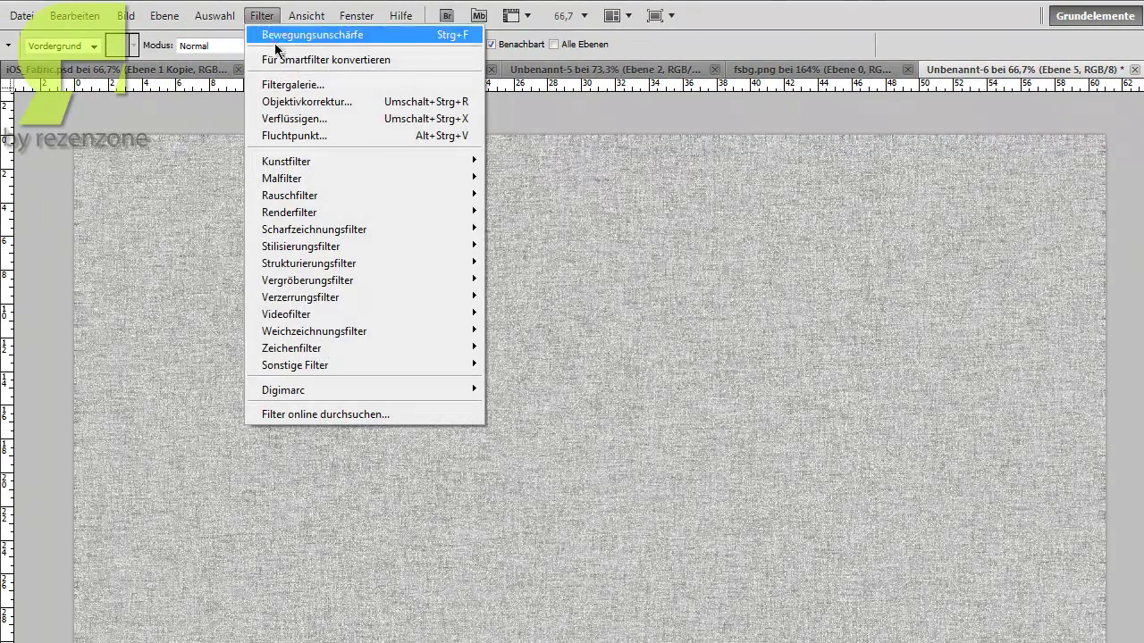
mouse_move(314, 331)
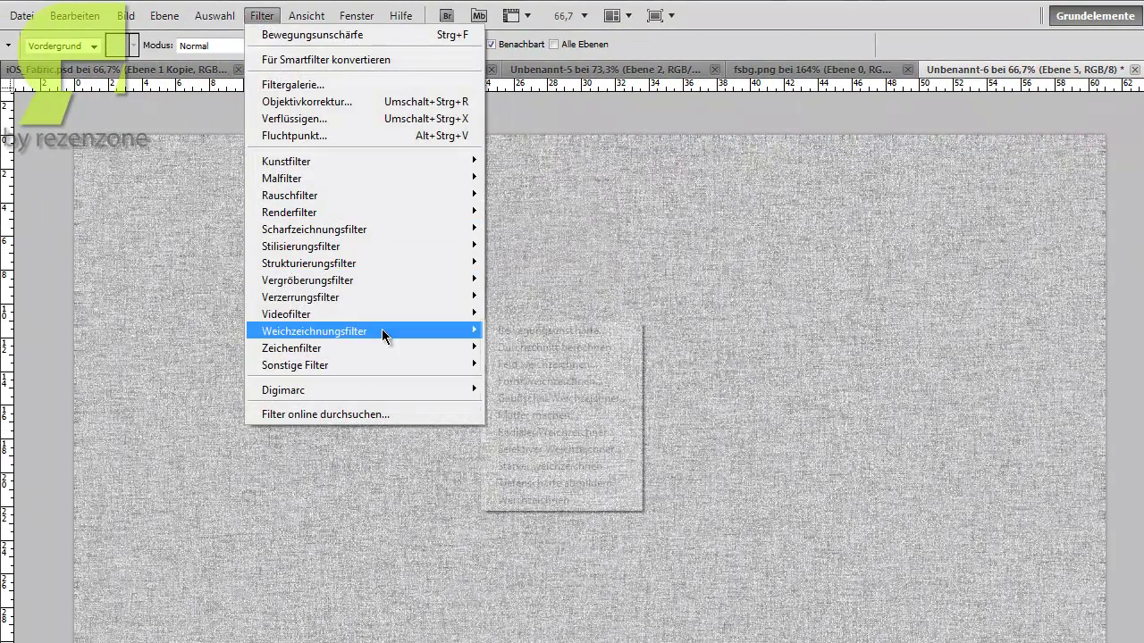
left_click(536, 331)
key("BackSpace")
type("90")
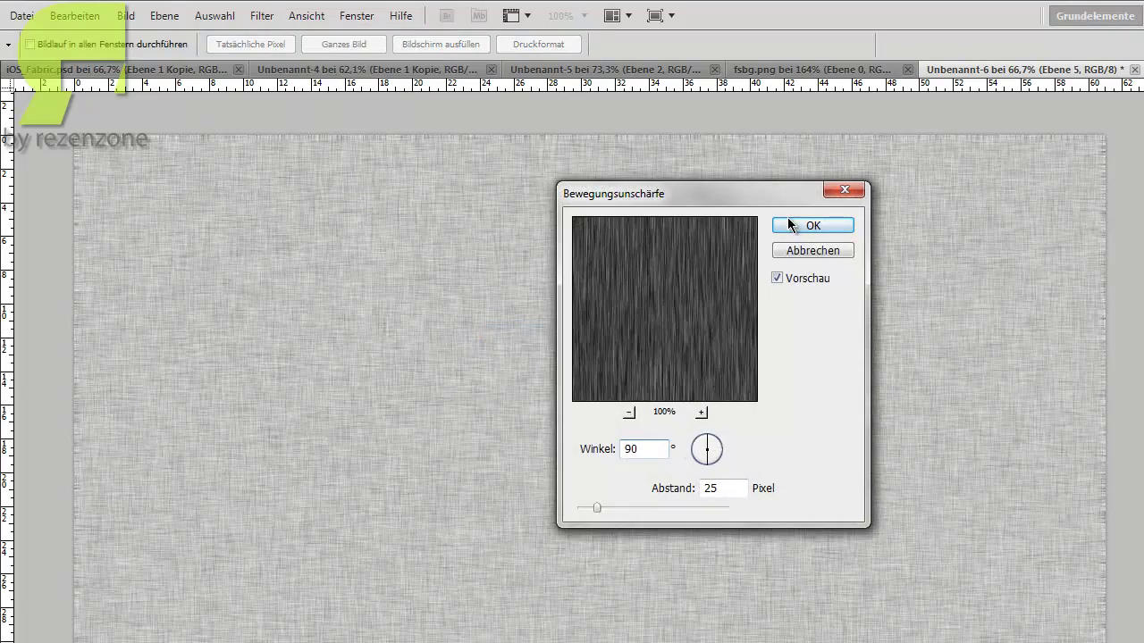
left_click(789, 223)
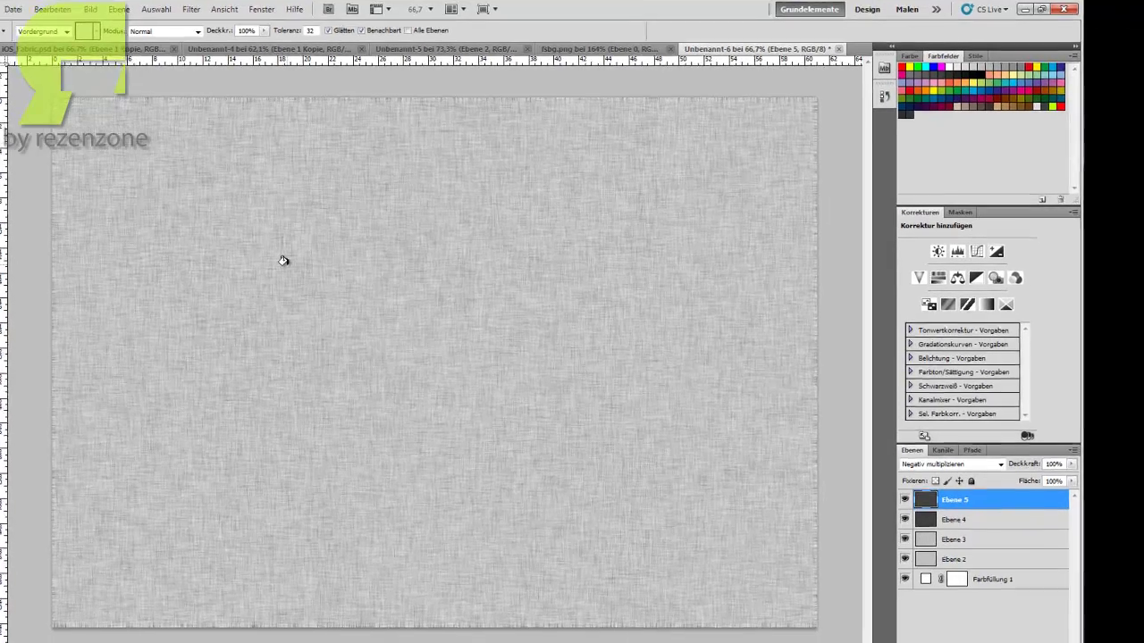
Delete the white Farbfüllung 1, add a new layer below Ebene 2, and start a Farbfläche fill
left_click(1020, 585)
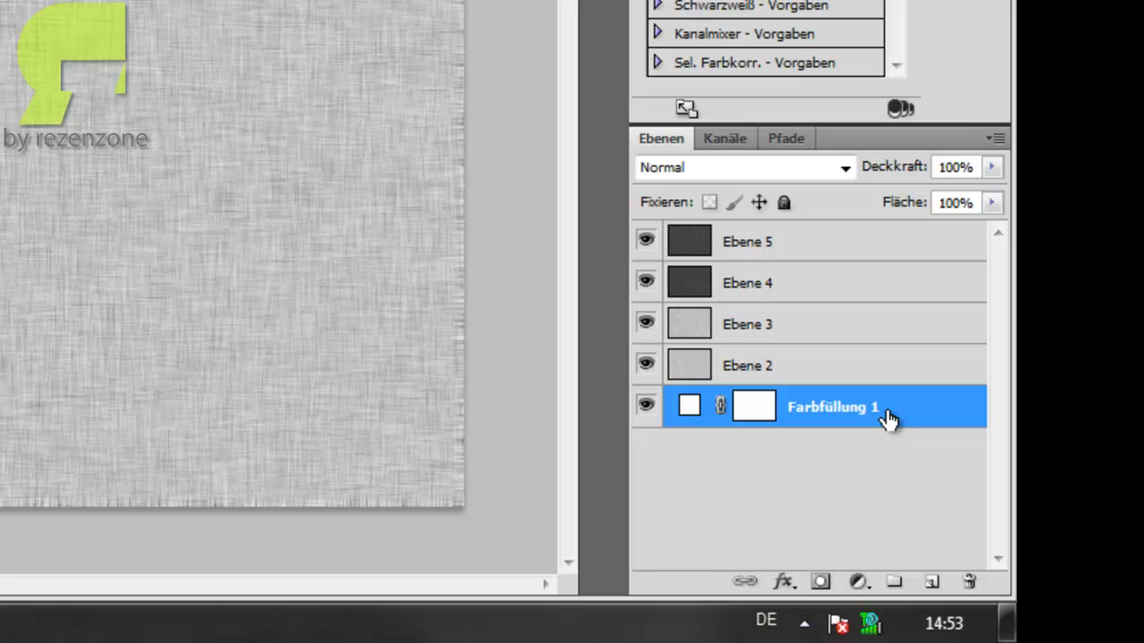
key("Delete")
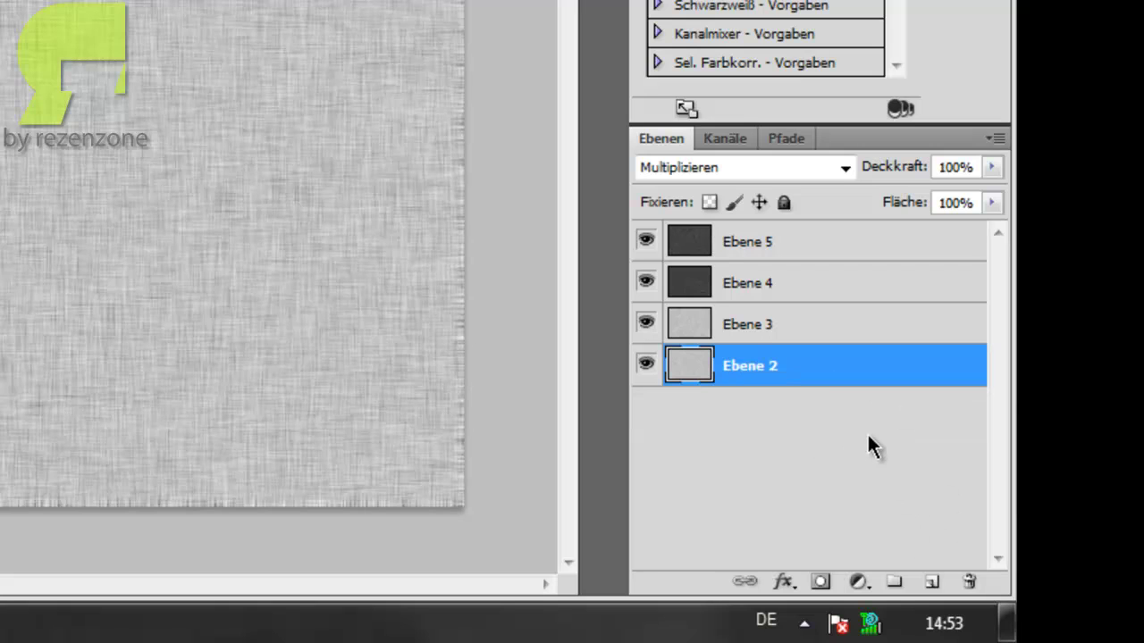
left_click(938, 585)
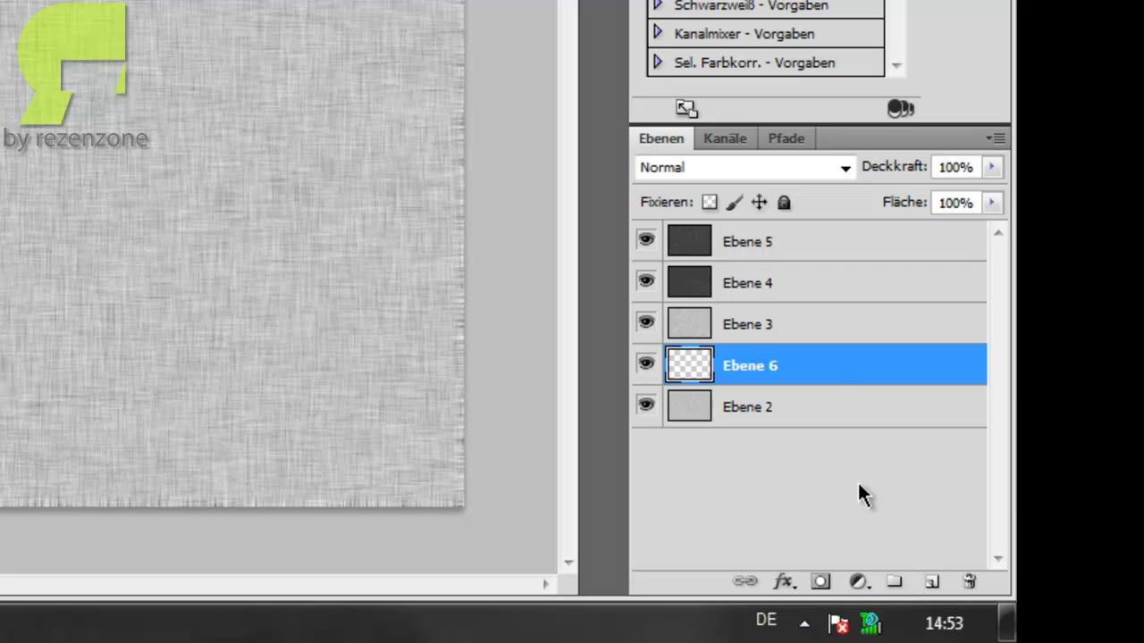
left_click_drag(830, 384, 824, 451)
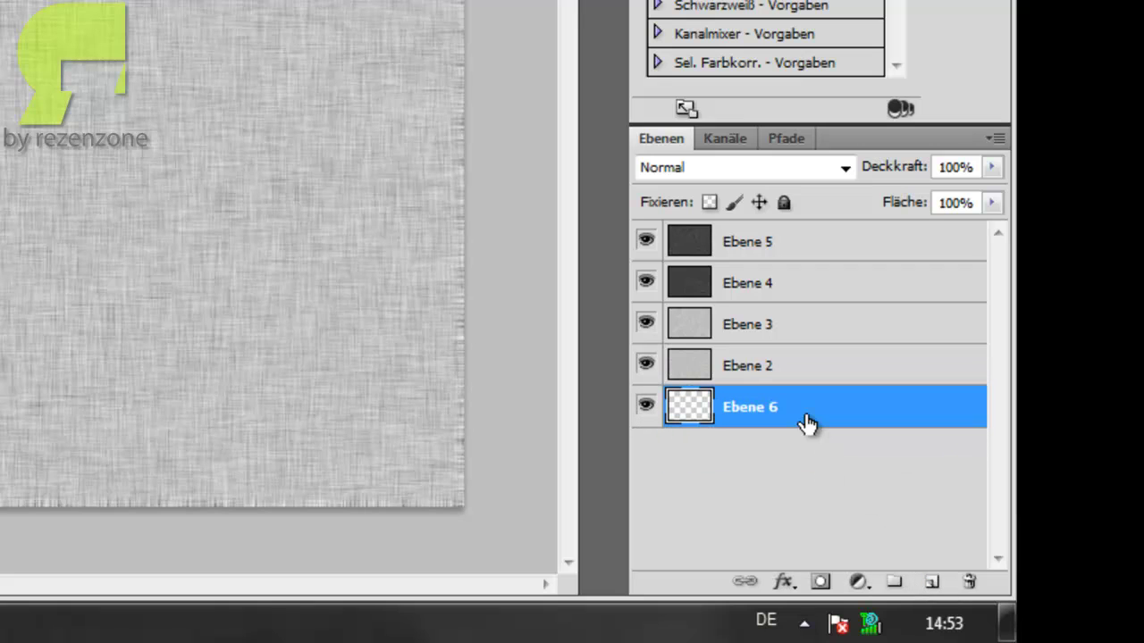
left_click(858, 581)
left_click(741, 17)
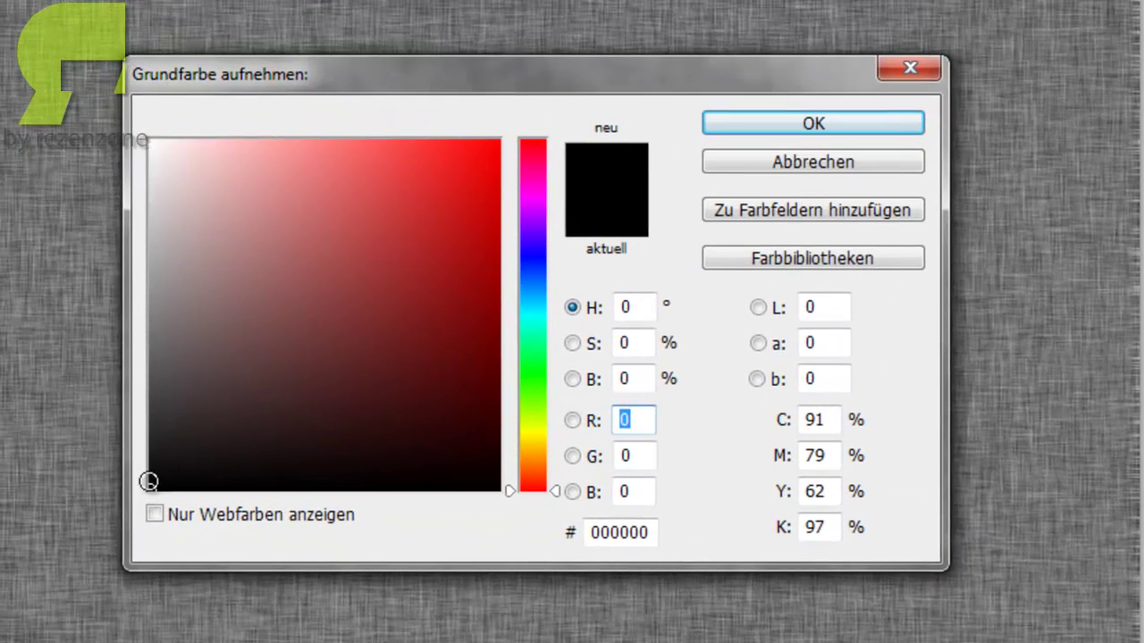
Set the new fill colour to near-black grey #111111 and confirm it
left_click_drag(158, 489, 126, 399)
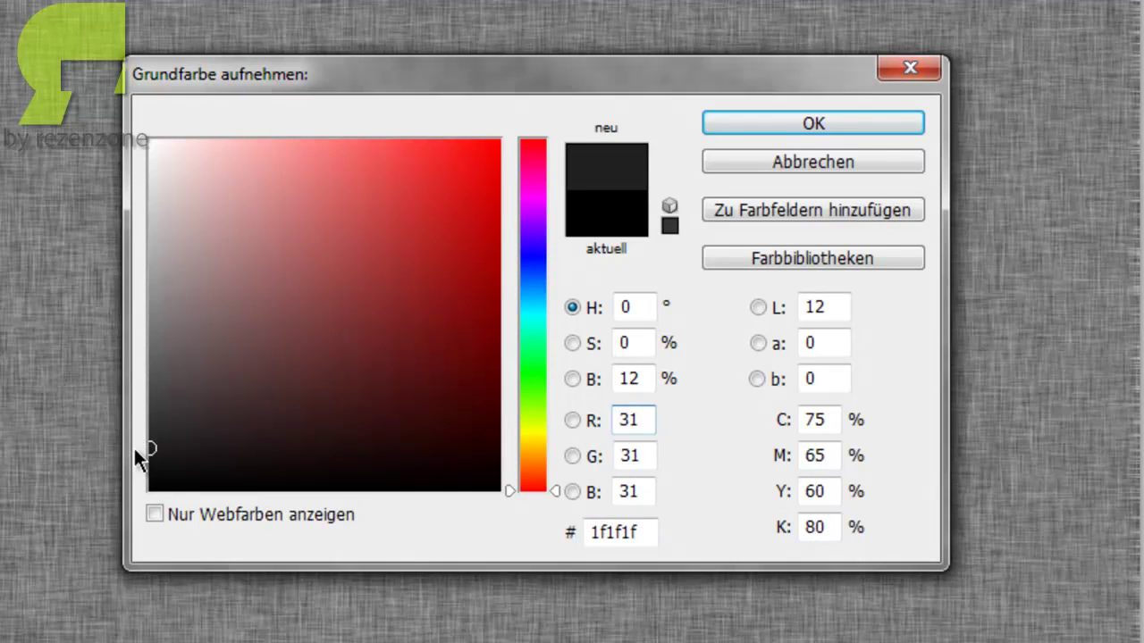
left_click_drag(152, 402, 148, 466)
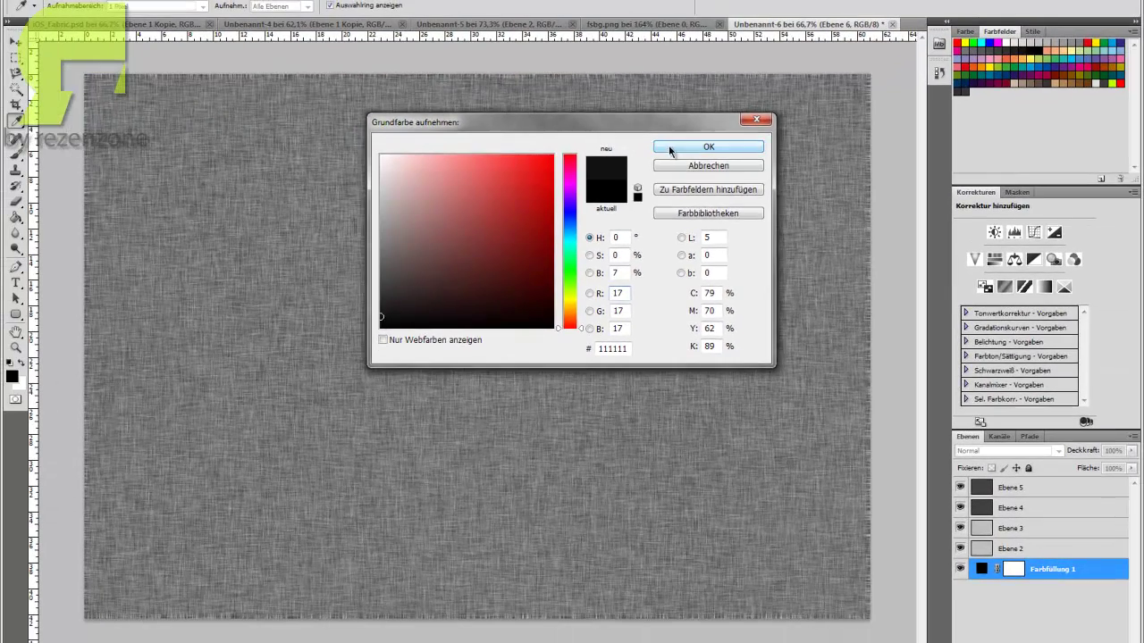
left_click(671, 148)
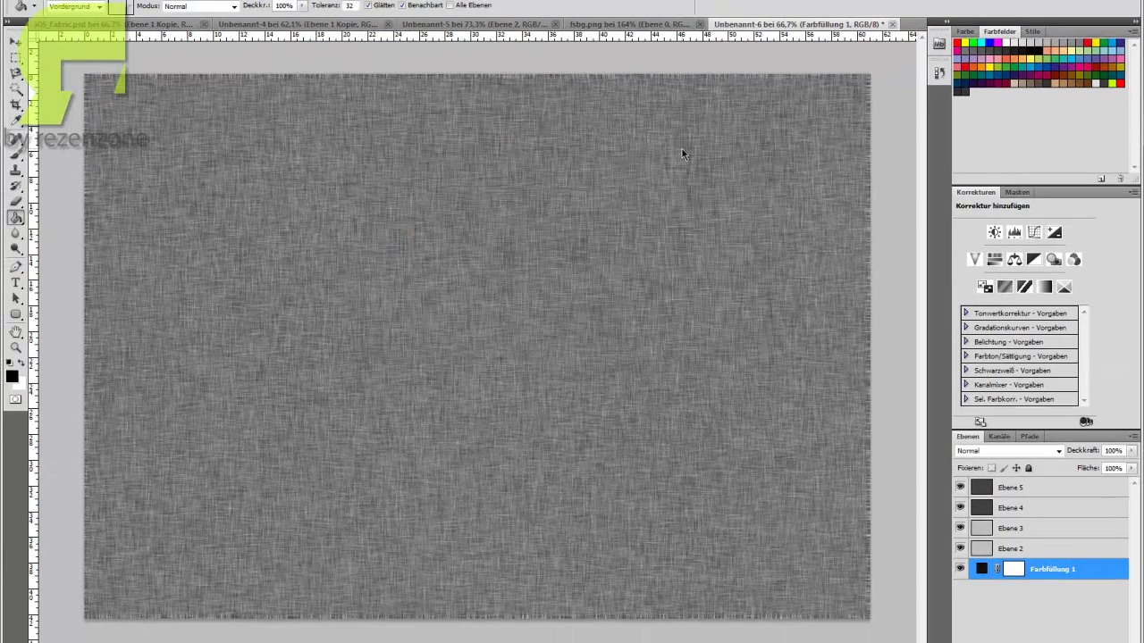
Lower Ebene 2's opacity to 55%
left_click(1013, 548)
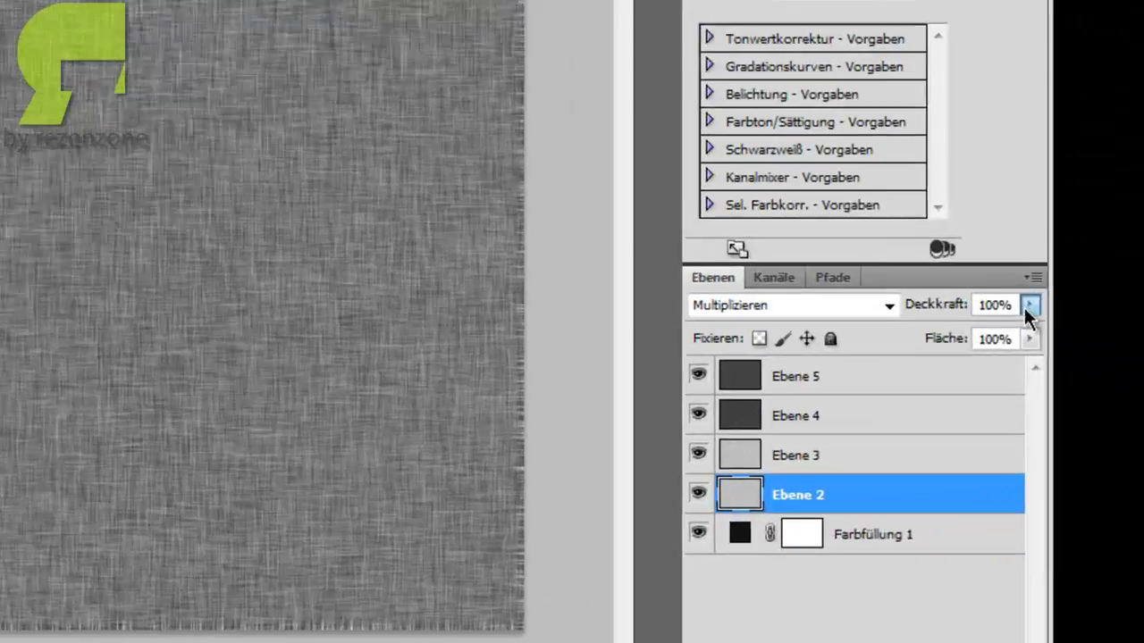
left_click(1028, 306)
left_click_drag(1023, 339, 1003, 330)
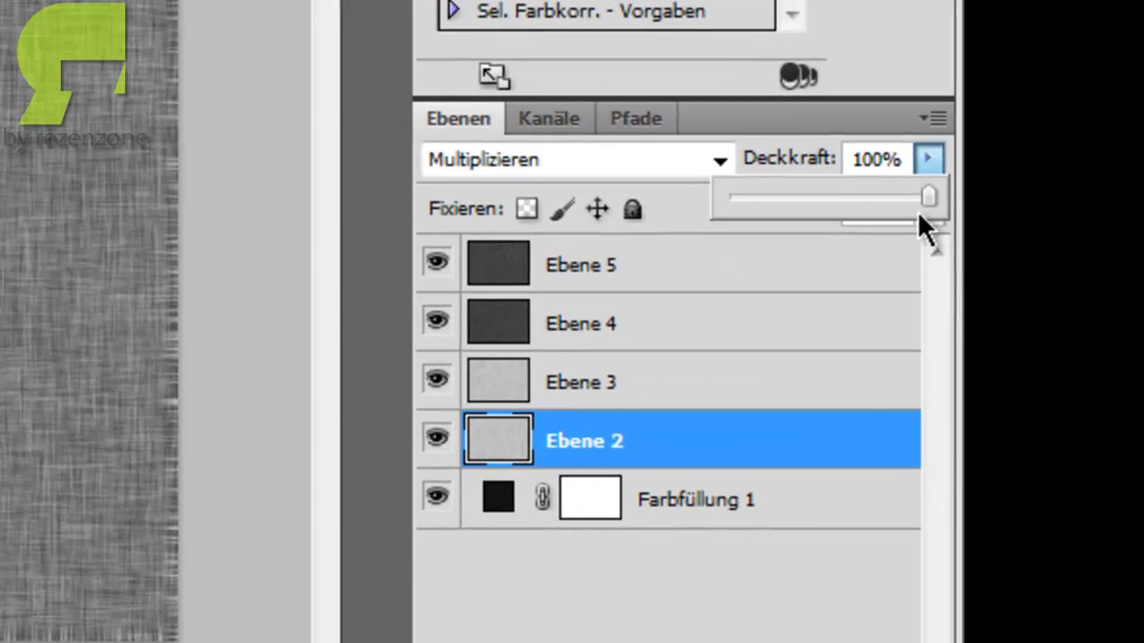
left_click_drag(887, 199, 839, 209)
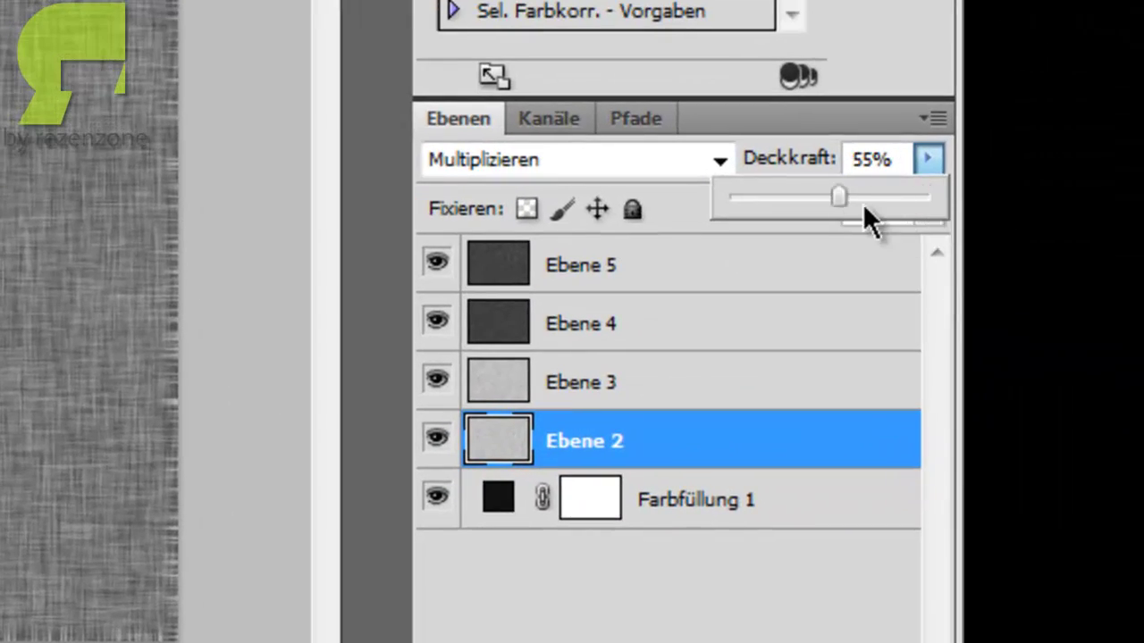
left_click(929, 161)
Reduce Ebene 5's fill and set Ebene 4's fill to 54%
left_click(931, 207)
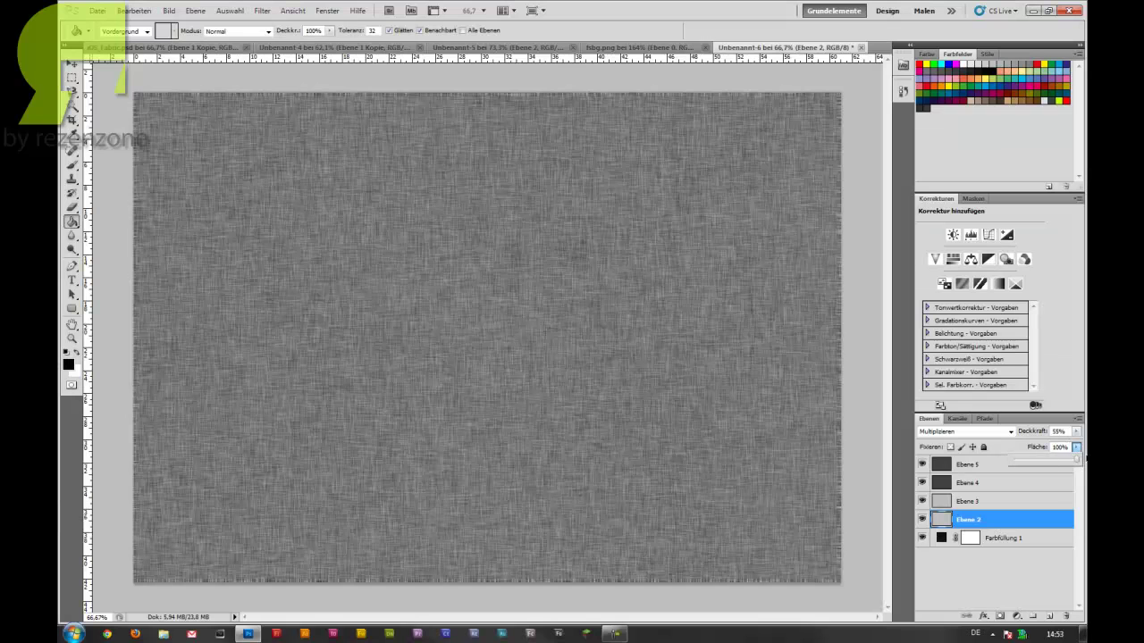
left_click(968, 483)
left_click(1076, 431)
left_click_drag(1072, 444, 1044, 454)
key("alt+bracketright")
left_click(1076, 431)
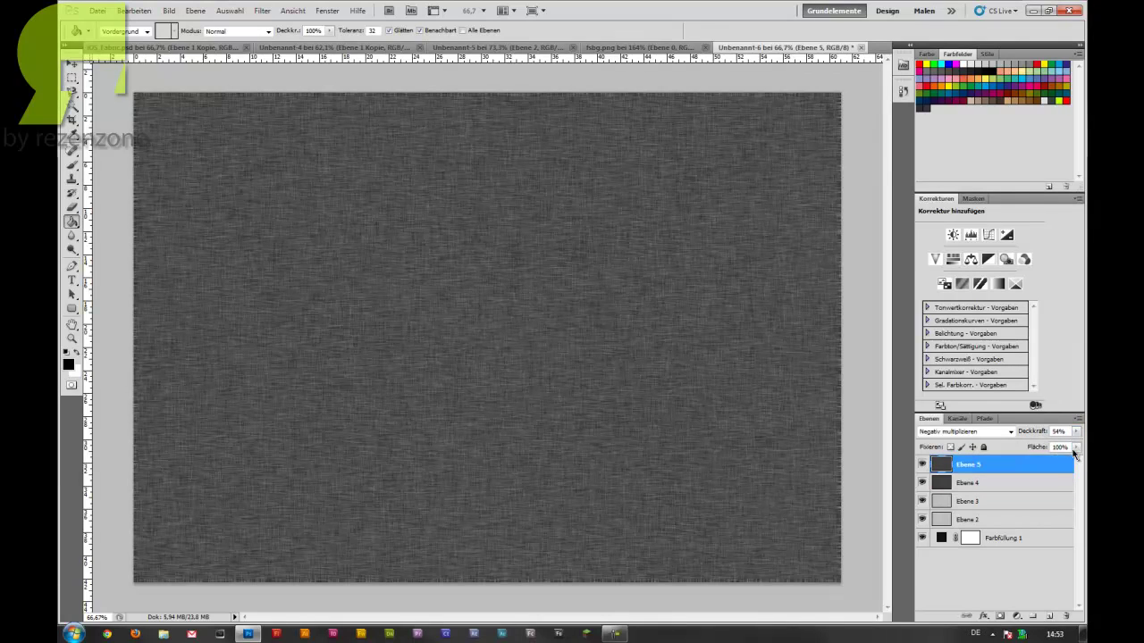
left_click_drag(1075, 447, 1050, 466)
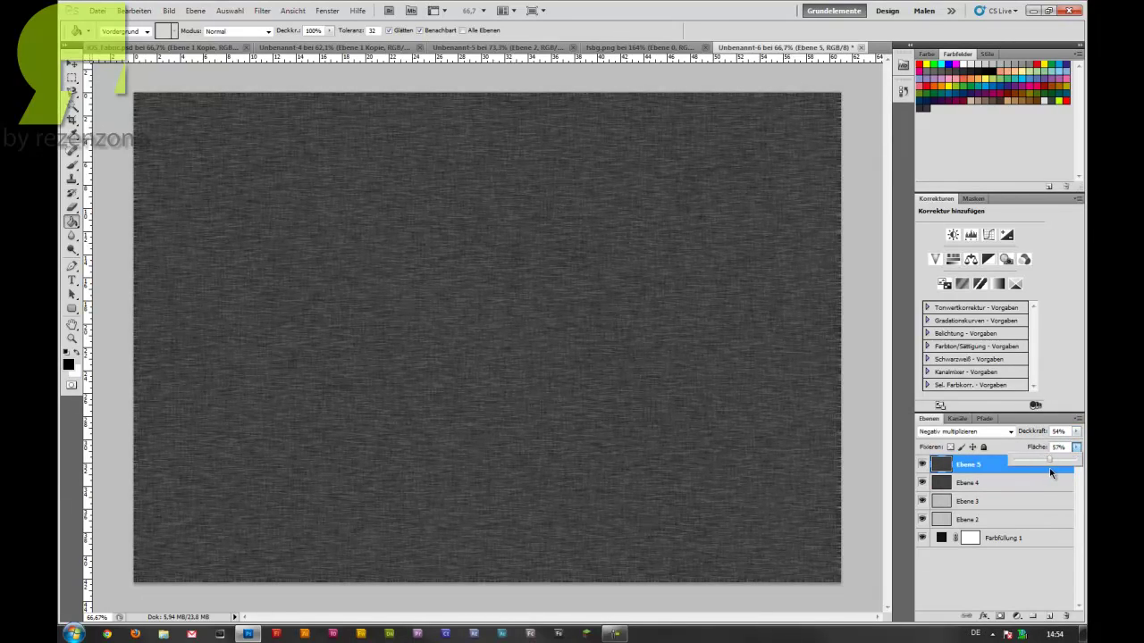
key("alt+bracketleft")
left_click_drag(1076, 447, 1047, 464)
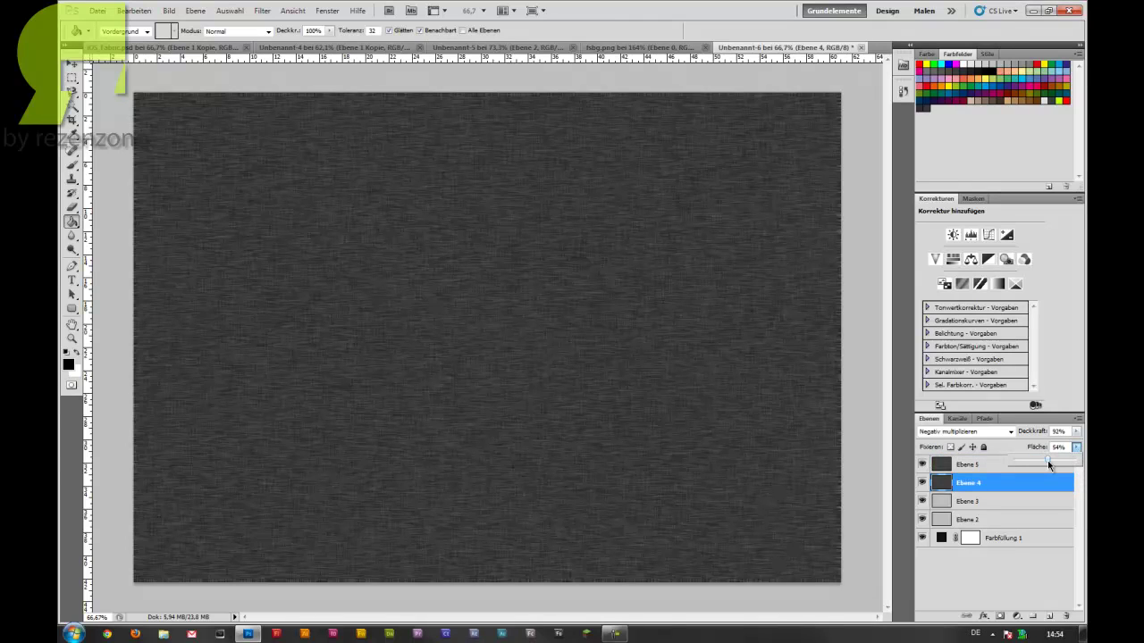
left_click(507, 48)
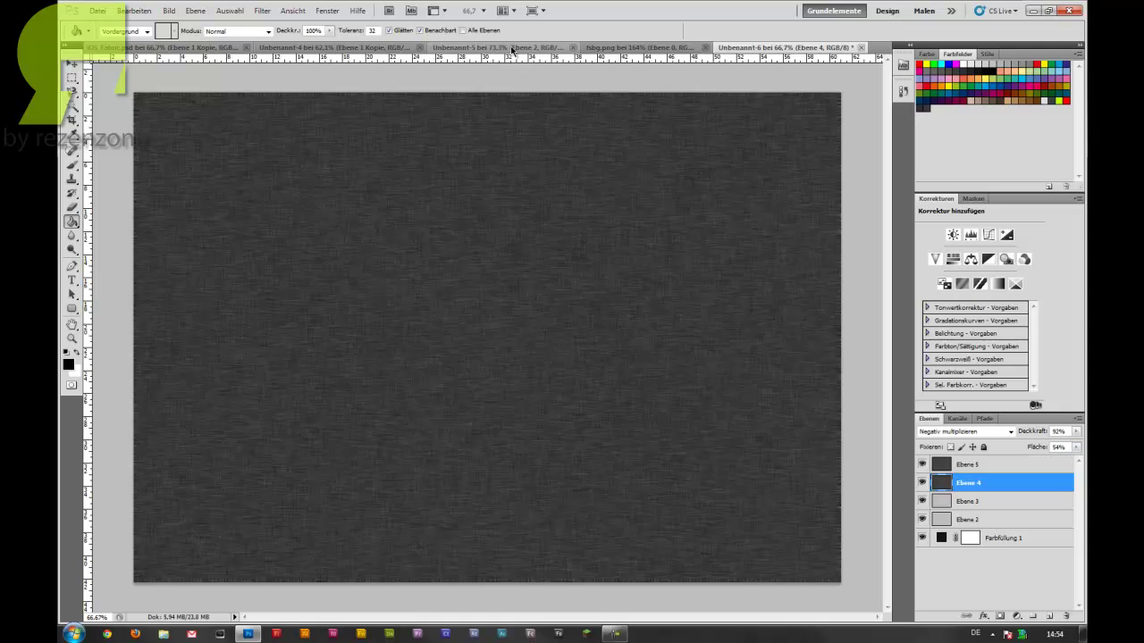
left_click(680, 48)
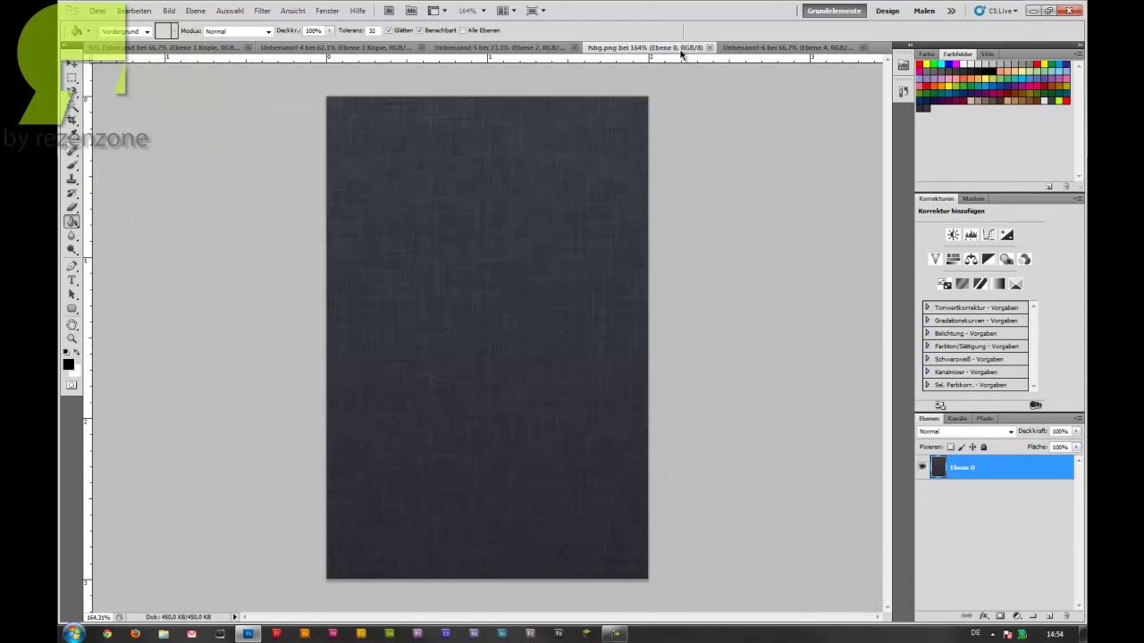
left_click(501, 48)
left_click(769, 49)
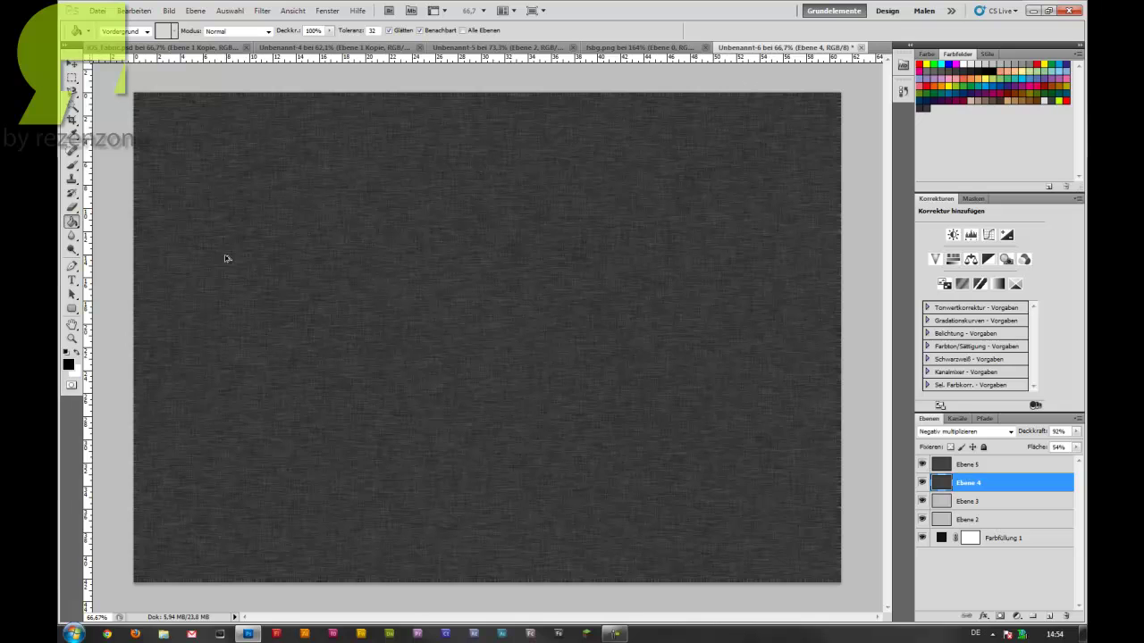
scroll(177, 297, "up", 3)
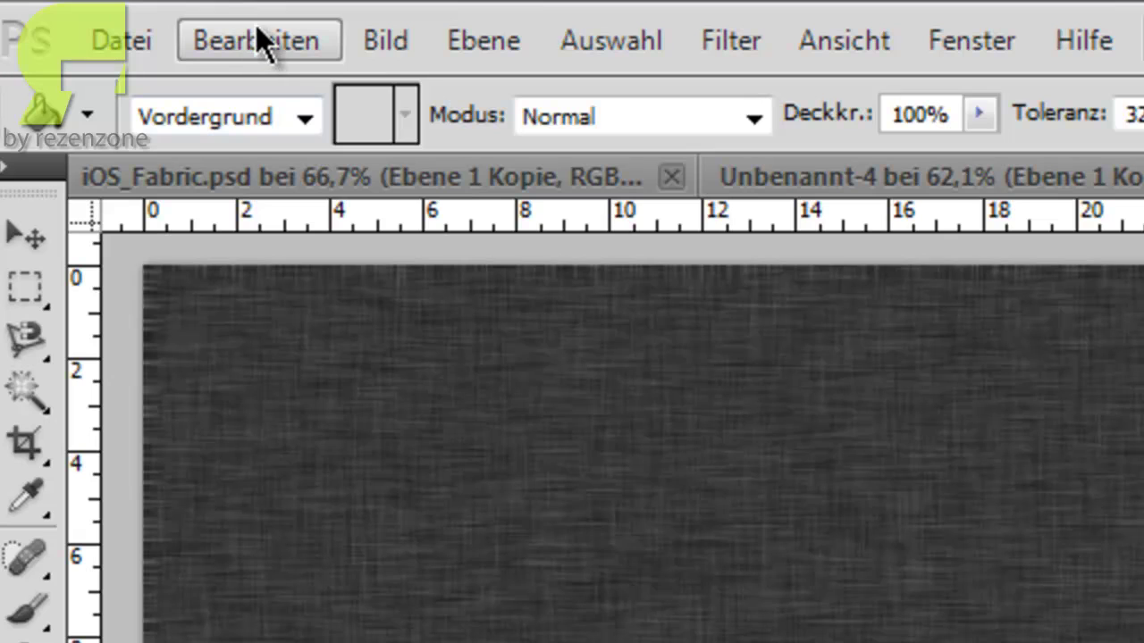
Set the Arbeitsfläche to 1680 × 1050 px and accept cropping the edges
left_click(385, 40)
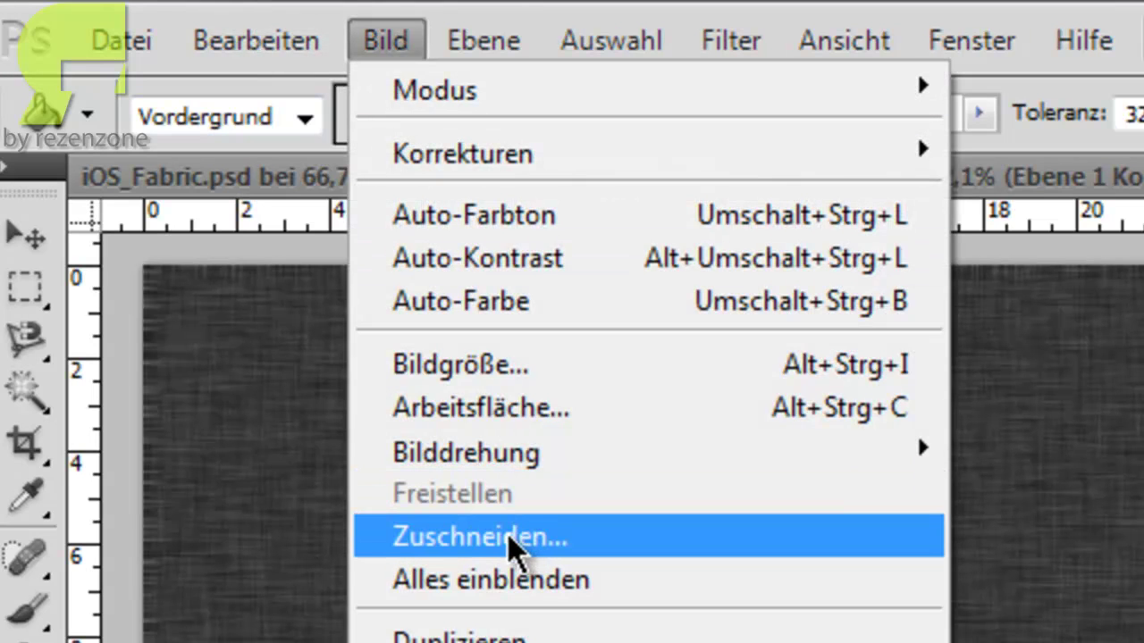
left_click(503, 422)
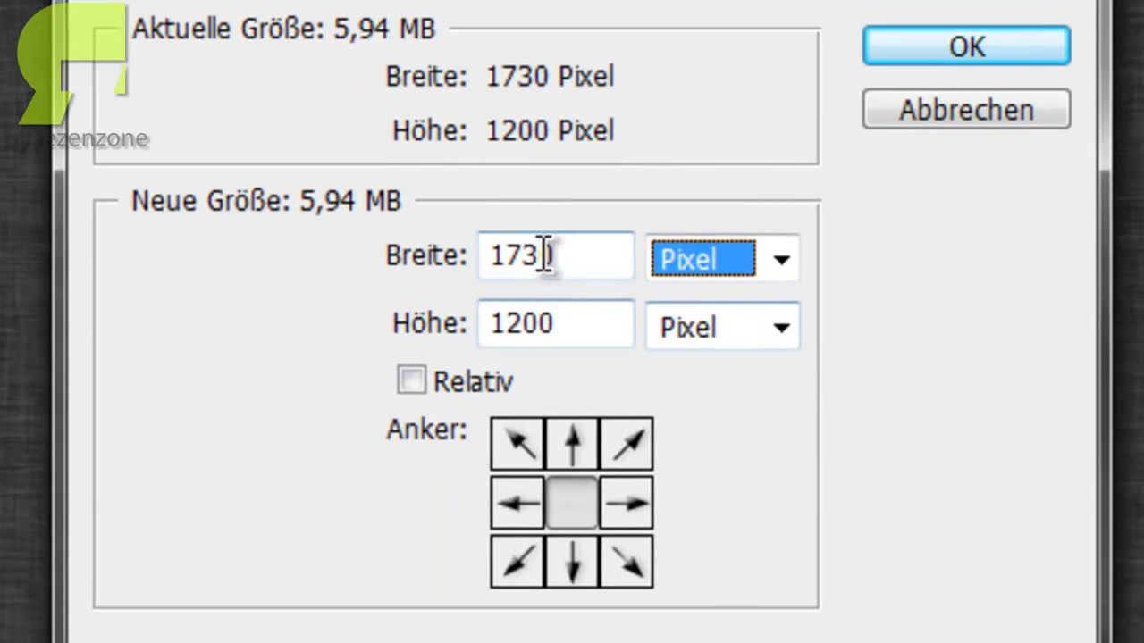
left_click_drag(547, 255, 471, 268)
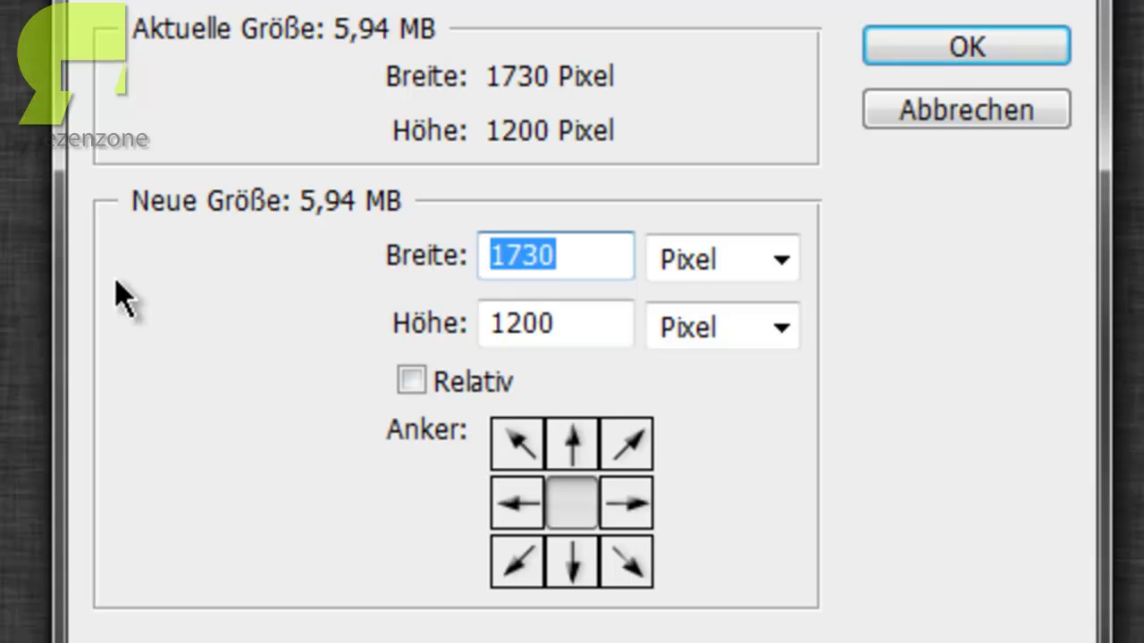
type("1680")
key("Tab")
key("Tab")
key("BackSpace")
type("1050")
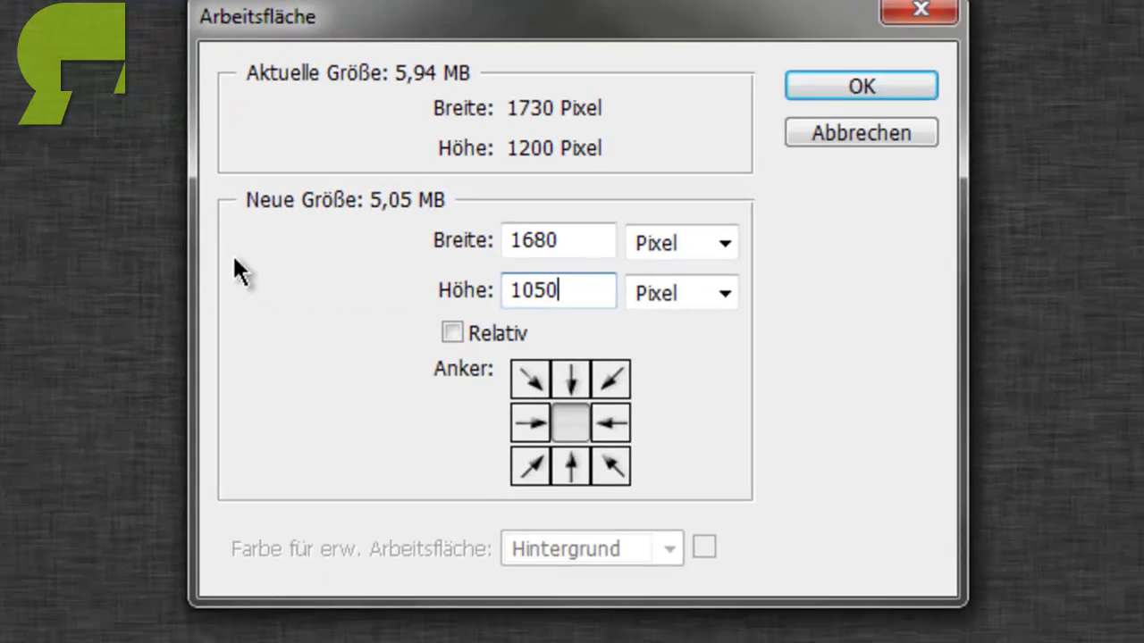
left_click(687, 153)
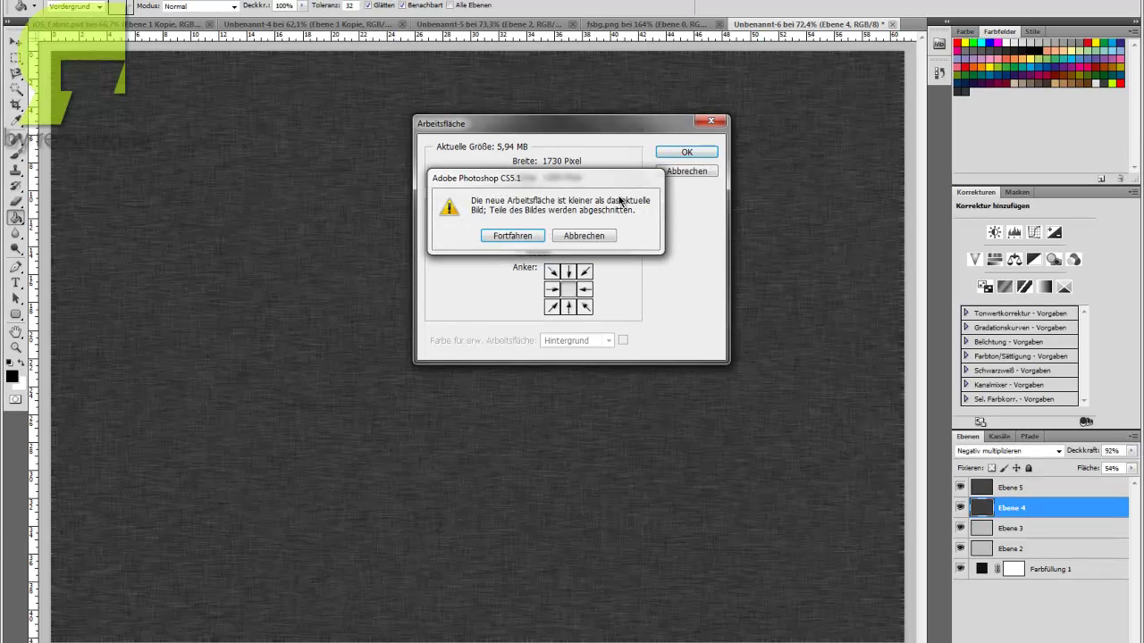
left_click(531, 234)
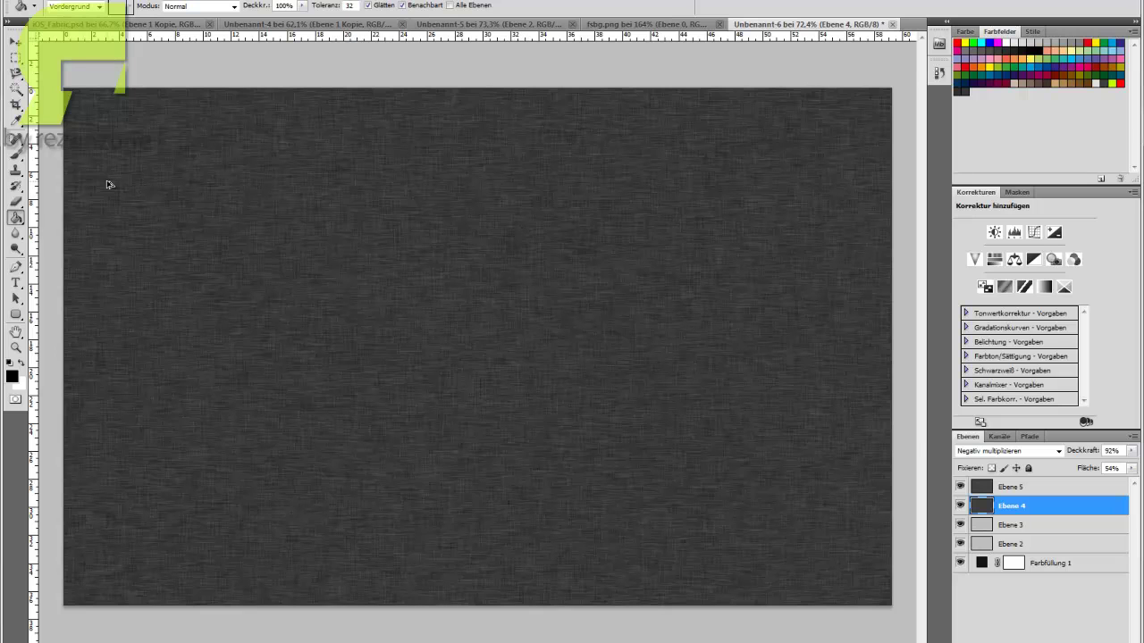
scroll(107, 184, "up", 3)
scroll(107, 184, "up", 2)
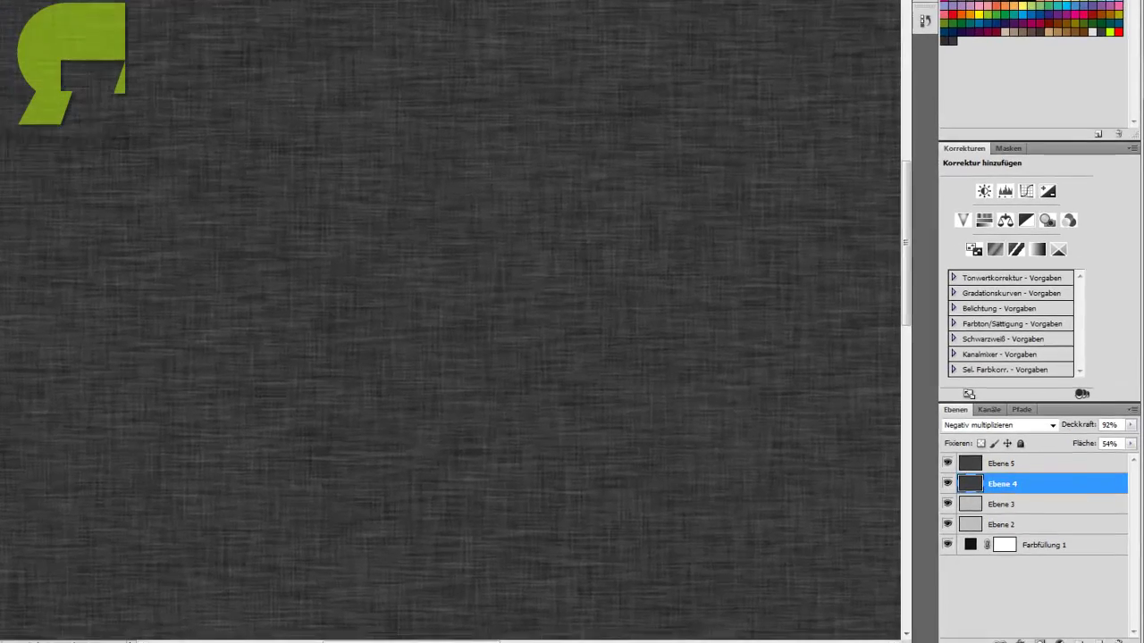
mouse_move(294, 605)
left_mouse_down()
mouse_move(202, 605)
mouse_move(437, 562)
left_mouse_up()
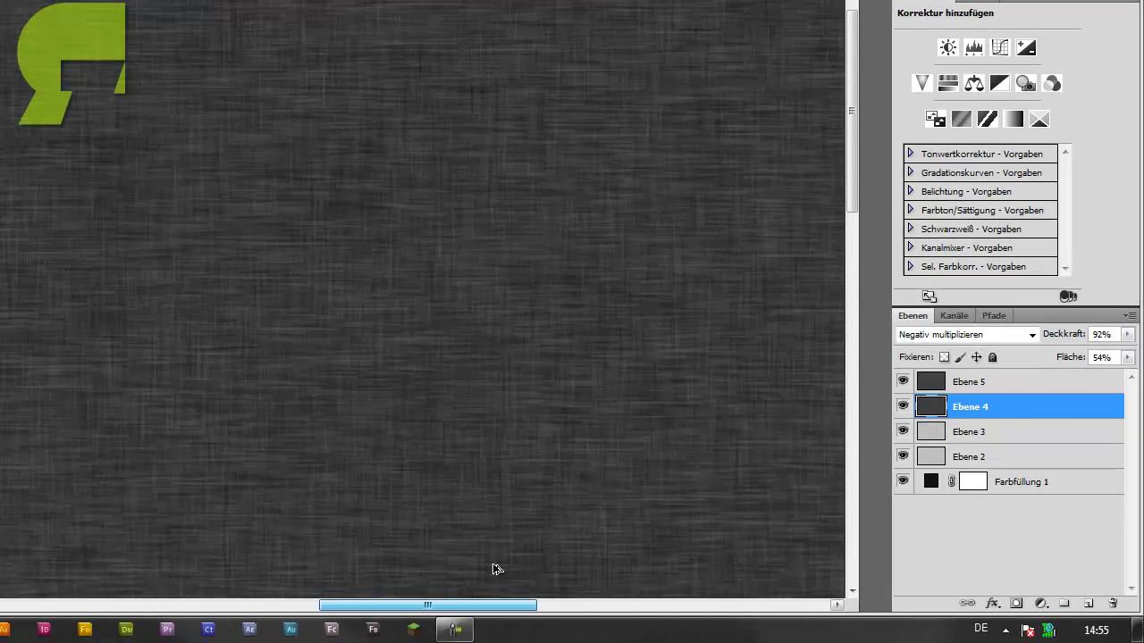
scroll(437, 562, "up", 3)
scroll(486, 471, "down", 1)
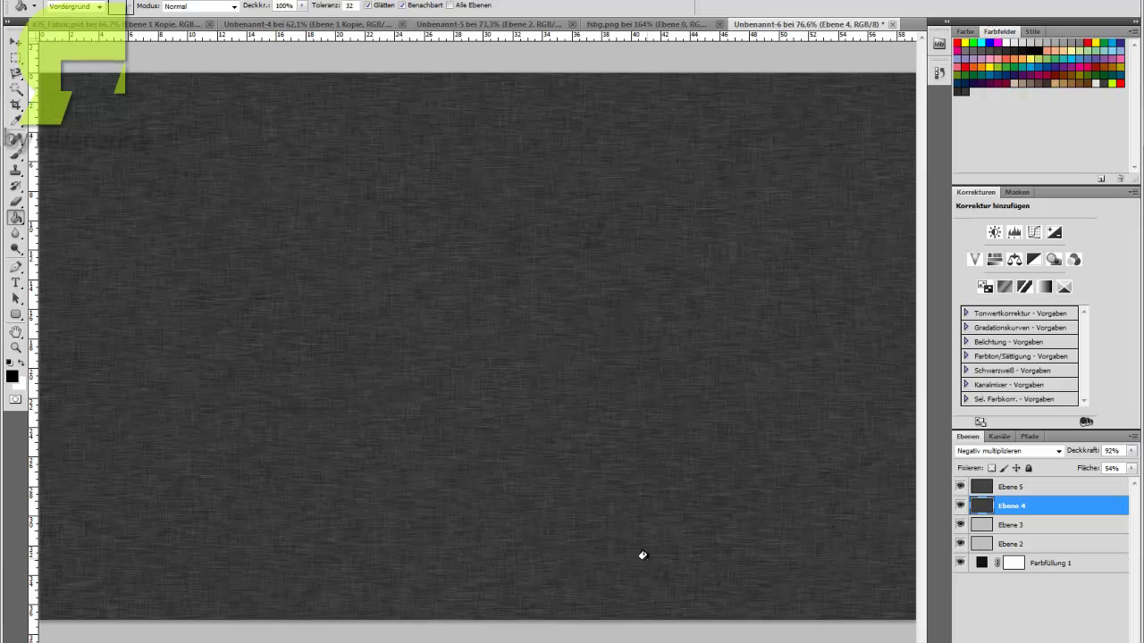
scroll(648, 562, "down", 1)
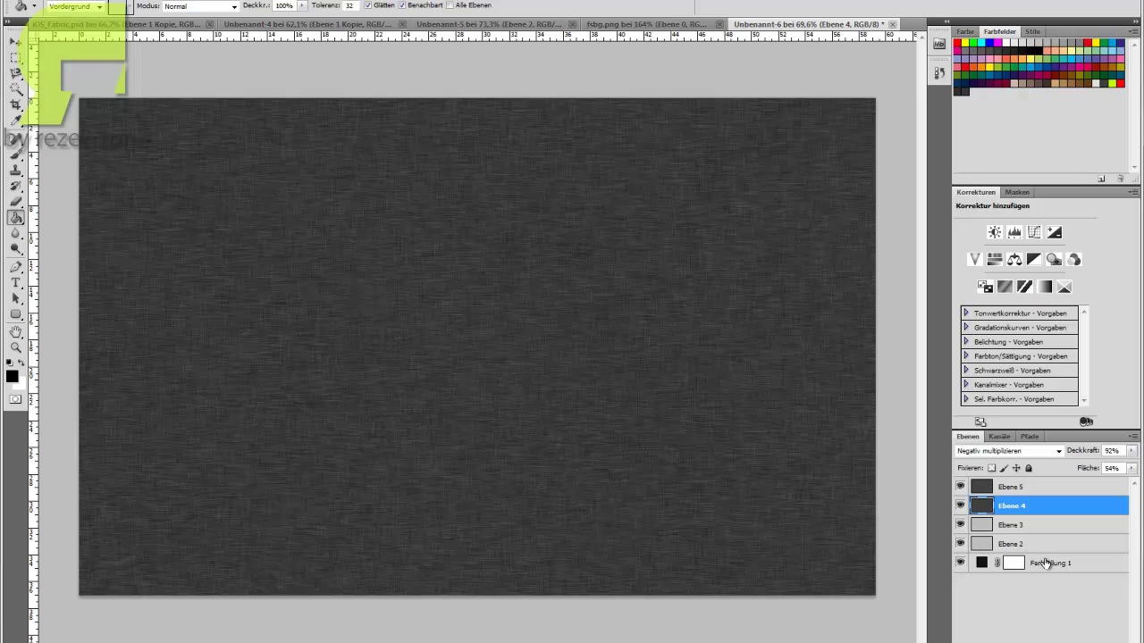
Select Farbfüllung 1 and pick a foreground colour from the swatches
left_click(1045, 563)
right_click(1045, 562)
left_click(1041, 574)
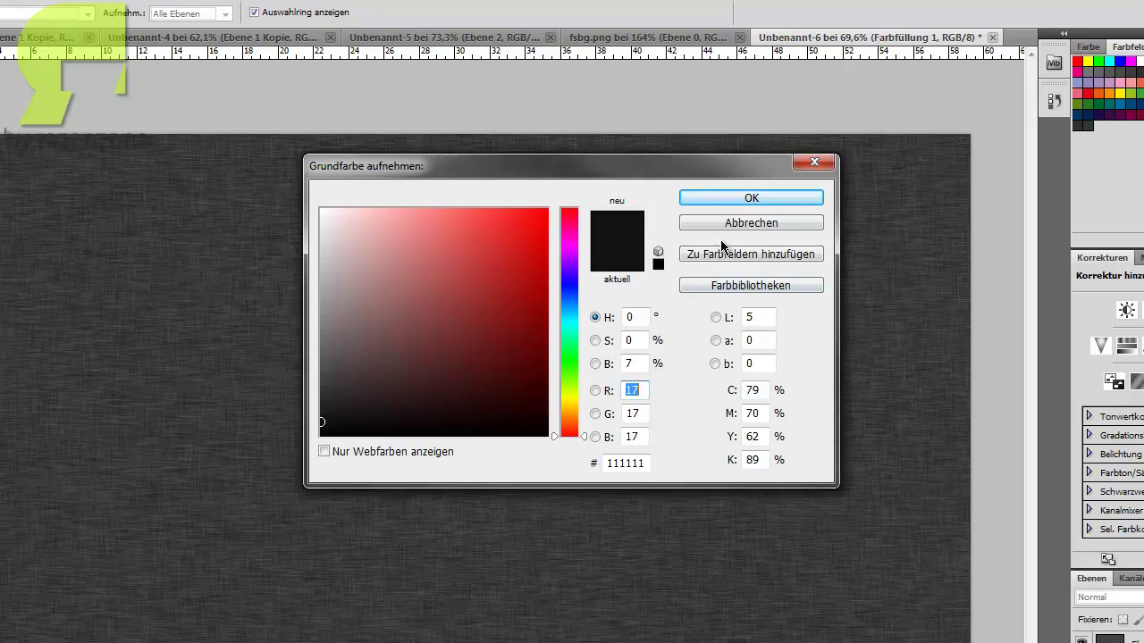
left_click(326, 422)
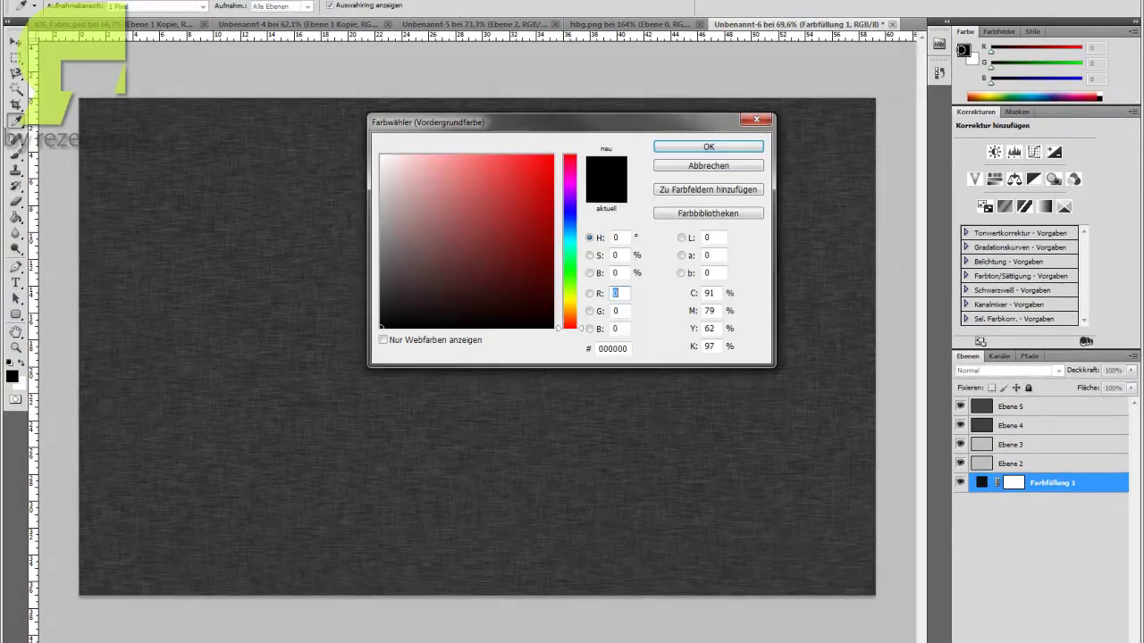
left_click(676, 145)
left_click(999, 32)
left_click(963, 93)
key("Return")
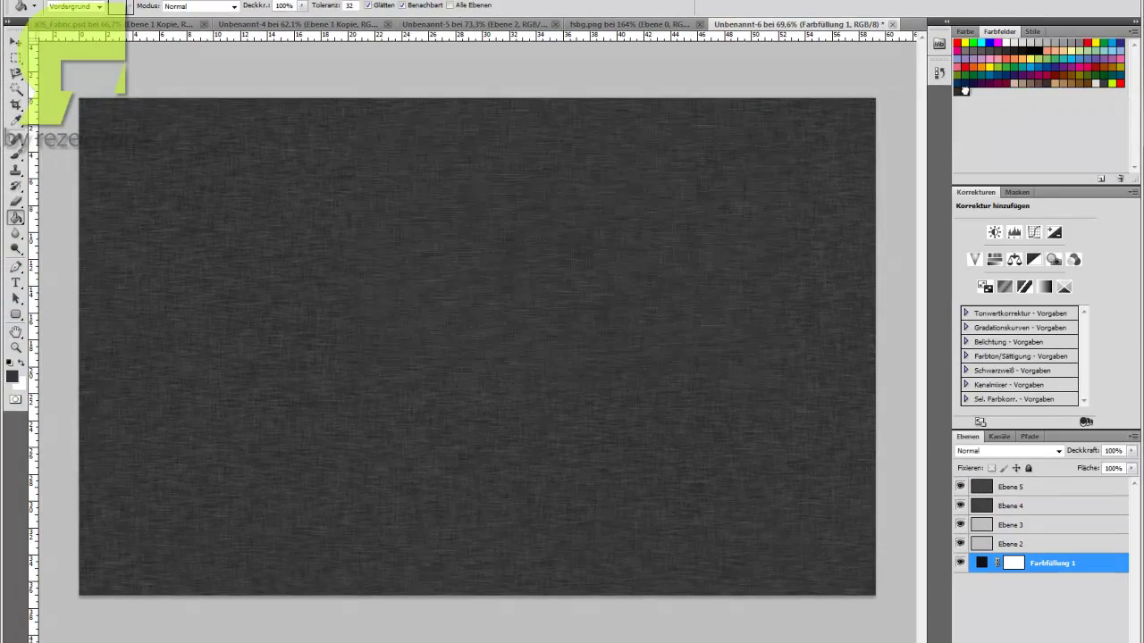
Change the Farbfüllung 1 colour to a dark bluish grey
double_click(1013, 563)
key("Escape")
key("i")
left_click(13, 375)
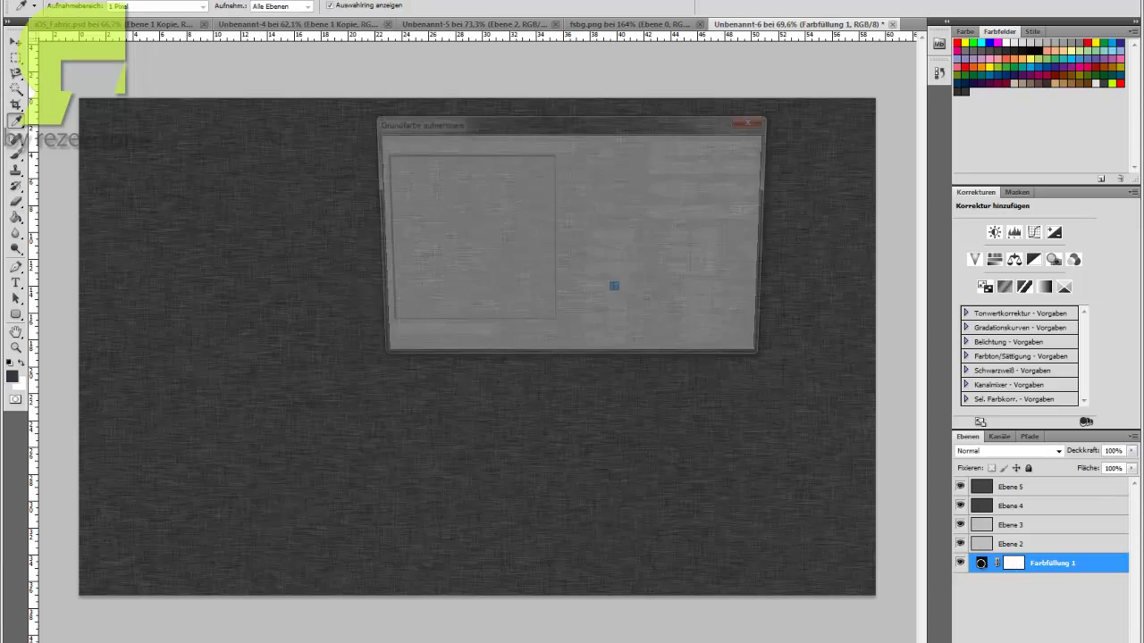
left_click(573, 223)
left_click(397, 279)
left_click(410, 285)
left_click(679, 147)
Compare the texture with the fsbg.png reference, then return to Unbenannt-6
key("g")
left_click(641, 25)
left_click(740, 25)
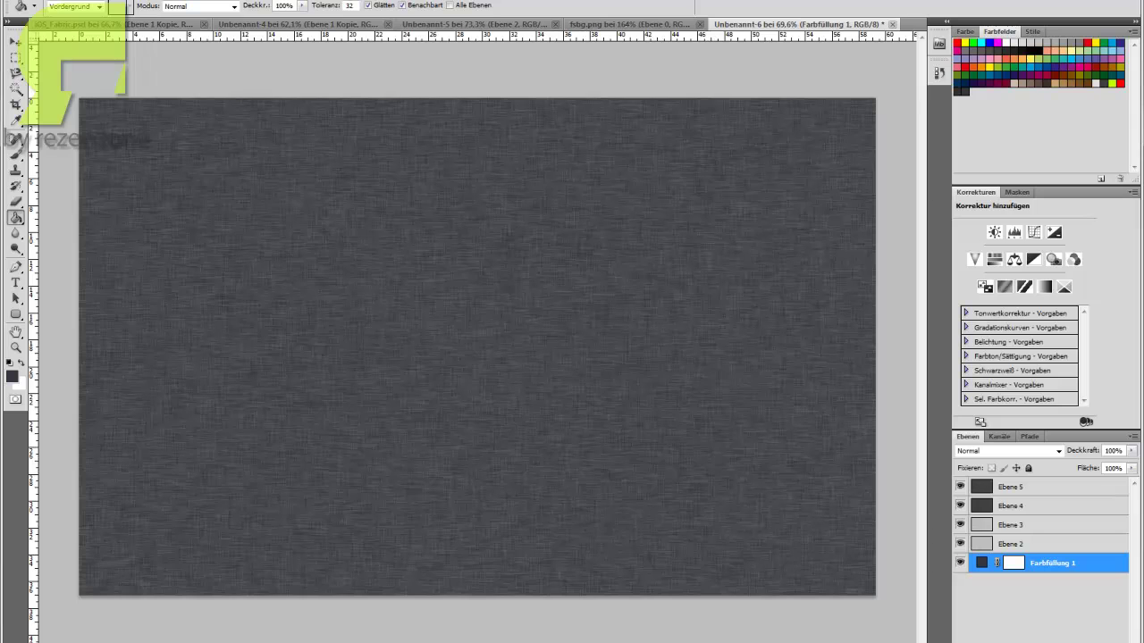
Switch to iOS_Fabric.psd and minimize Photoshop to show the fabric wallpaper
left_click(85, 24)
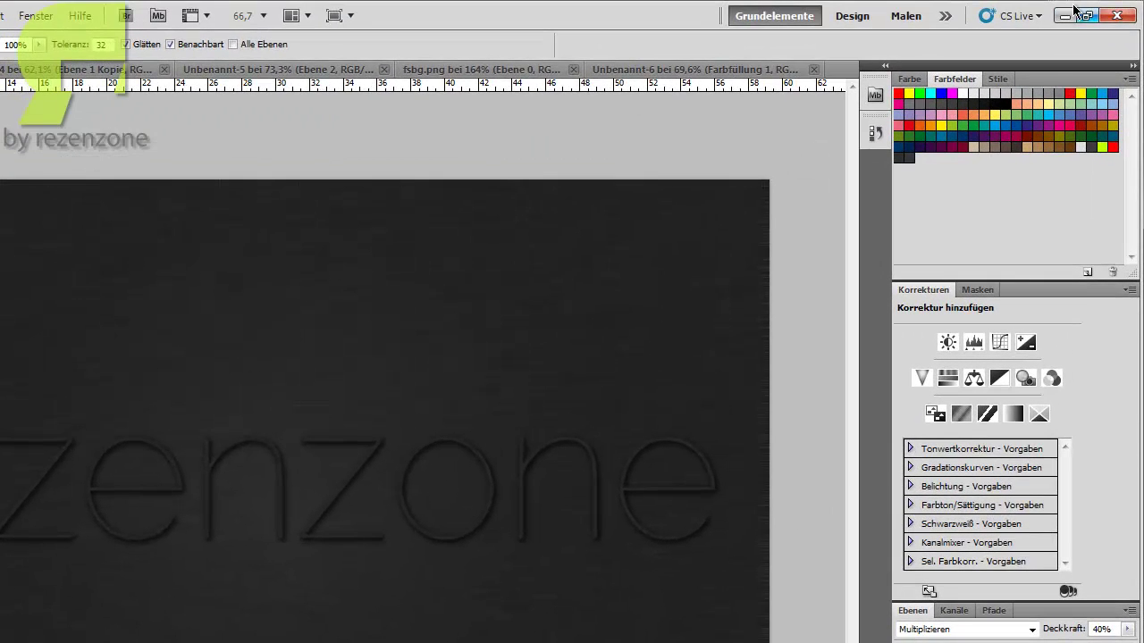
left_click(1066, 15)
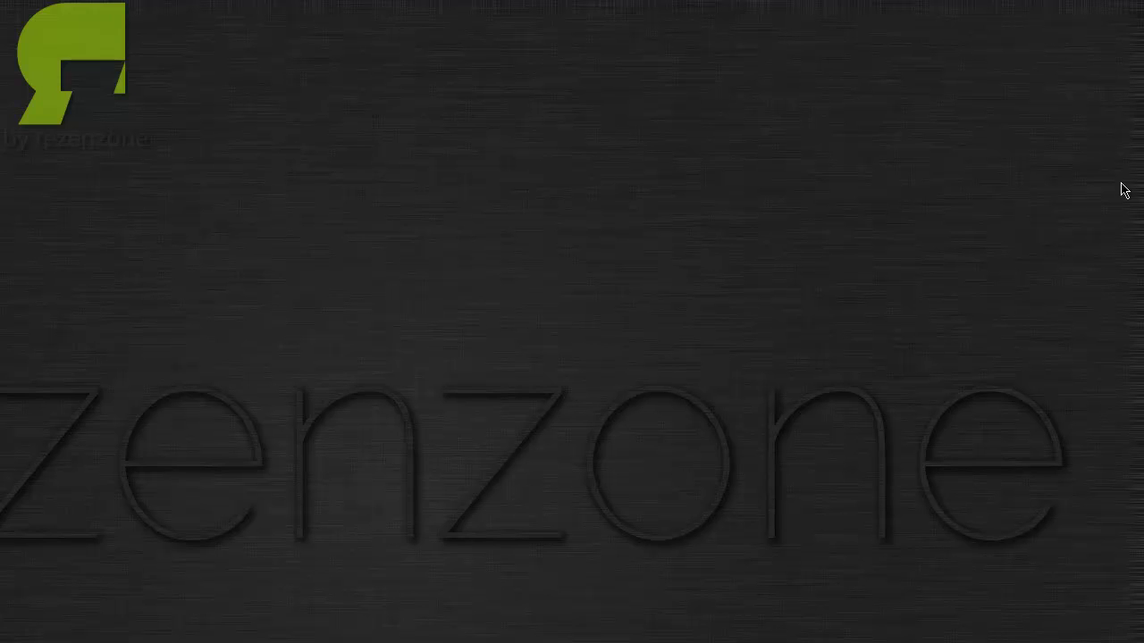